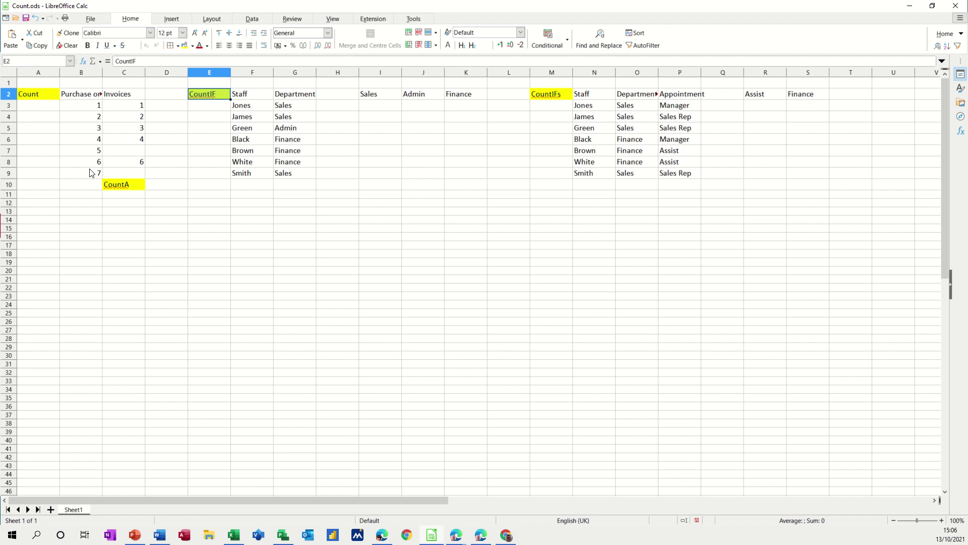
# - Enter =COUNT(B3:B9) in B10 to count the 7 purchase order numbers
pyautogui.click(80, 185)
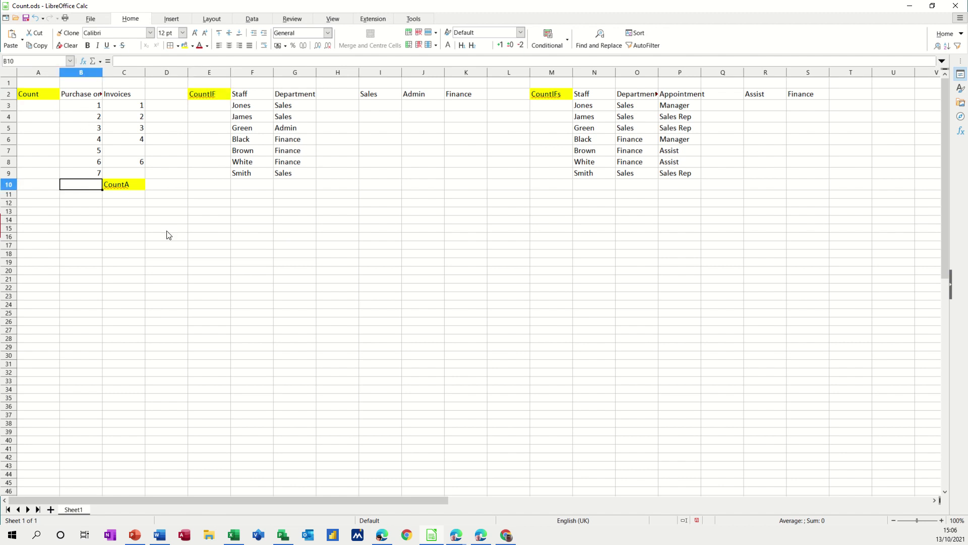
pyautogui.write('=count(')
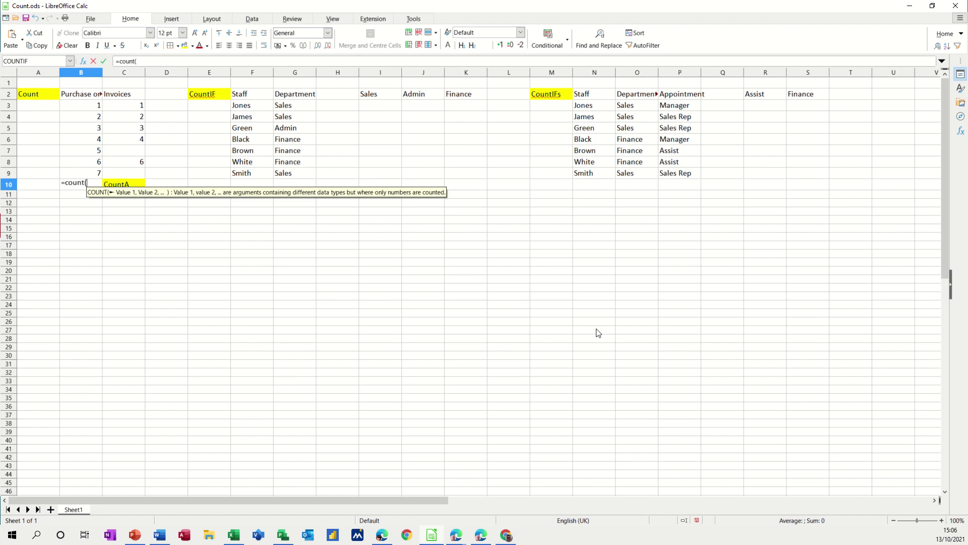
pyautogui.moveTo(83, 106); pyautogui.dragTo(86, 174)
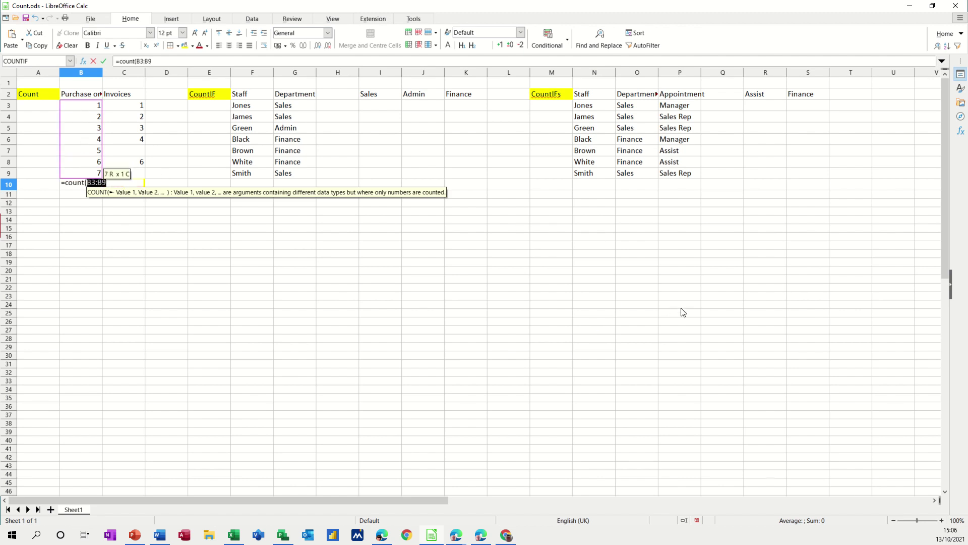
pyautogui.write(')')
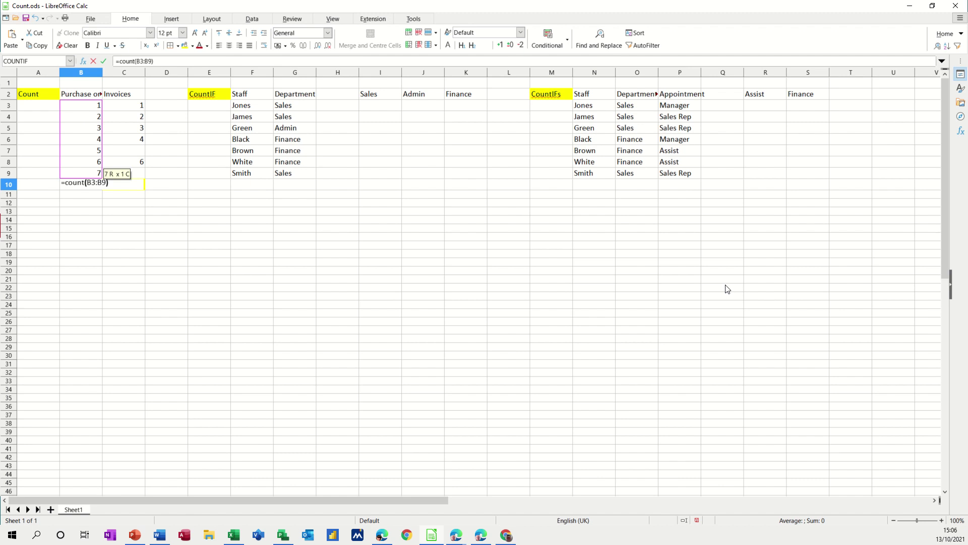
pyautogui.click(104, 61)
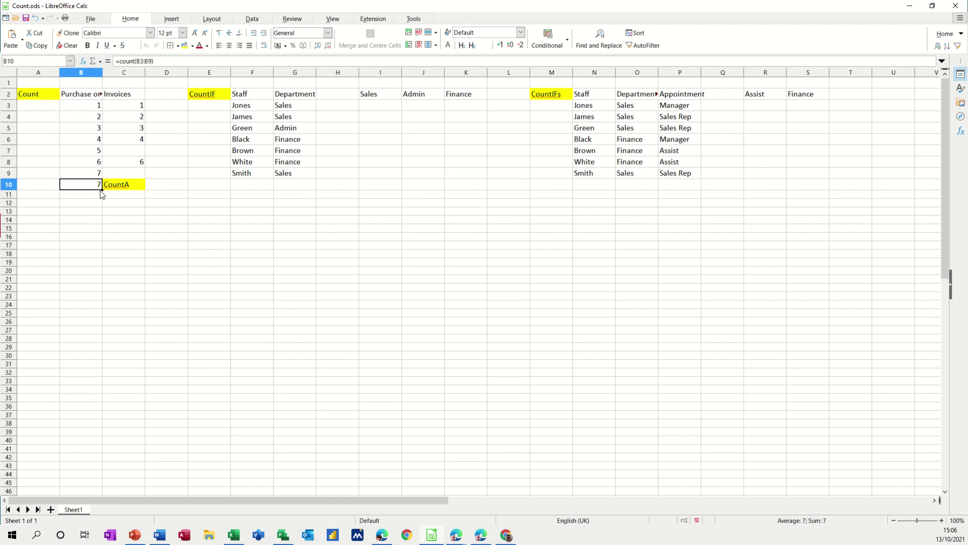
# - Copy B10's COUNT formula into C10 to count 5 invoices, and compare the two formulas
pyautogui.moveTo(140, 193); pyautogui.dragTo(142, 195)
pyautogui.click(131, 186)
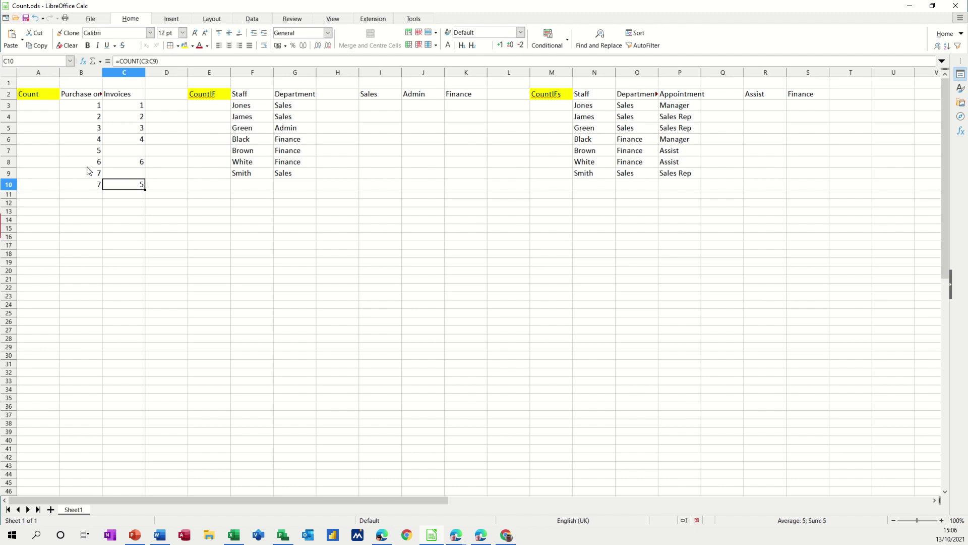
pyautogui.click(79, 186)
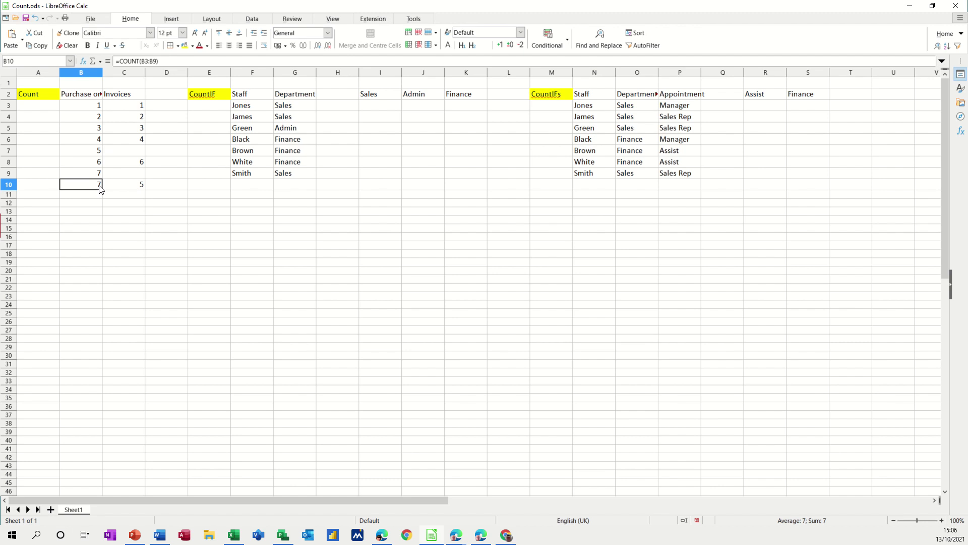
pyautogui.click(132, 187)
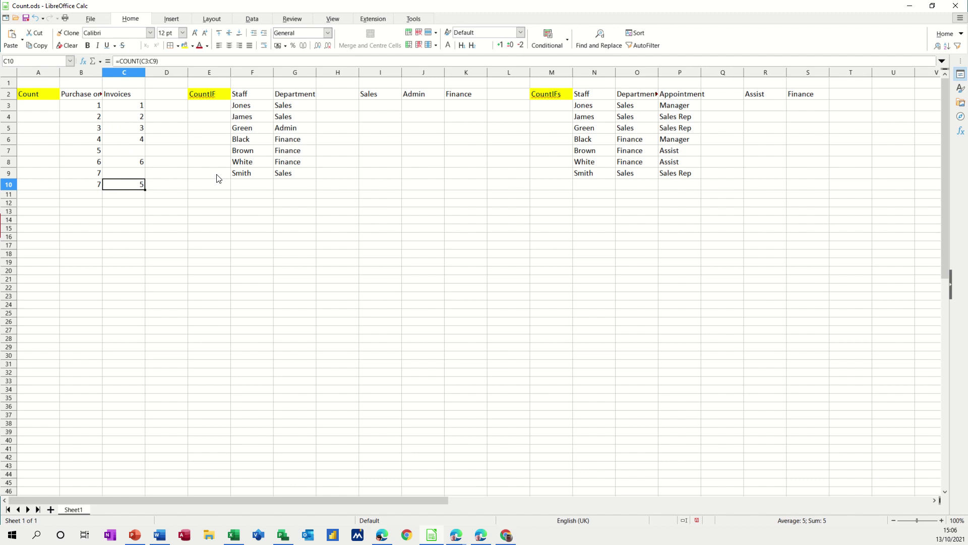
# - Fill the COUNT formula from C10 across to F10, which returns 0 for the staff names
pyautogui.click(205, 188)
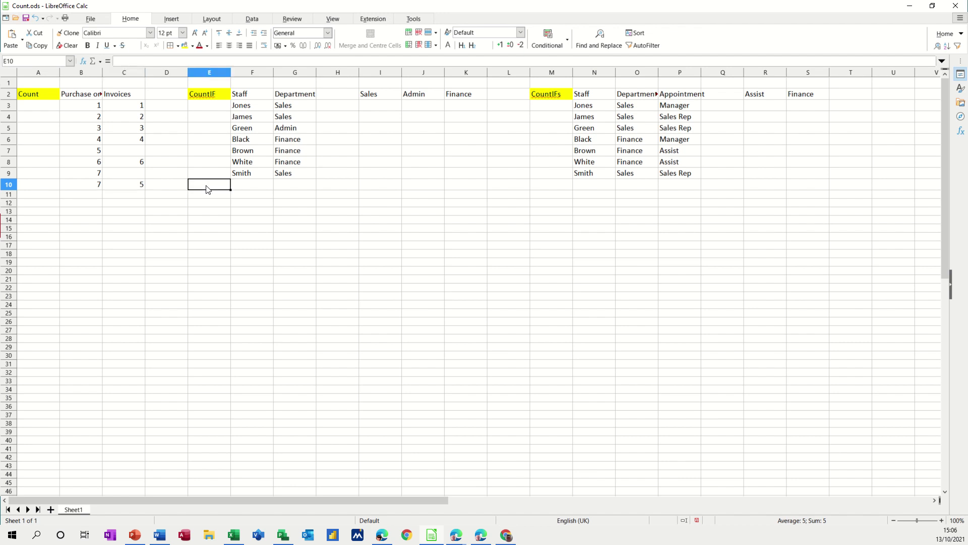
pyautogui.click(143, 186)
pyautogui.moveTo(145, 189); pyautogui.dragTo(251, 187)
pyautogui.click(247, 187)
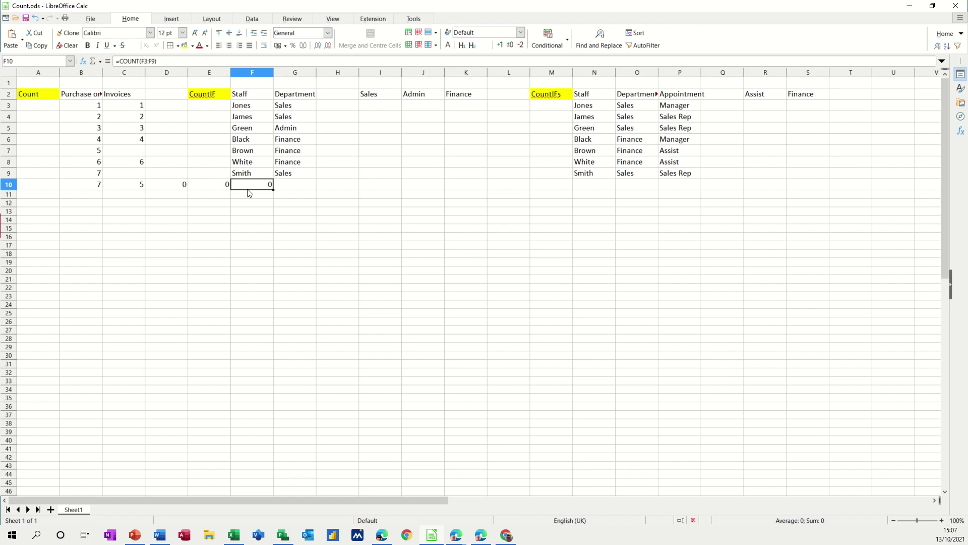
# - Clear the unwanted formula copies from D10 and E10, keeping F10's count
pyautogui.moveTo(172, 184); pyautogui.dragTo(212, 188)
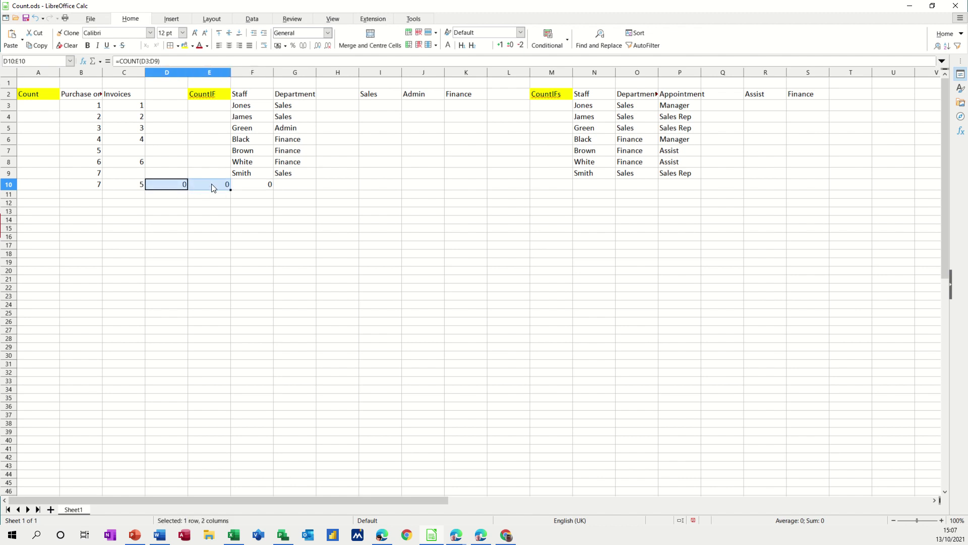
pyautogui.press('Delete')
pyautogui.click(262, 189)
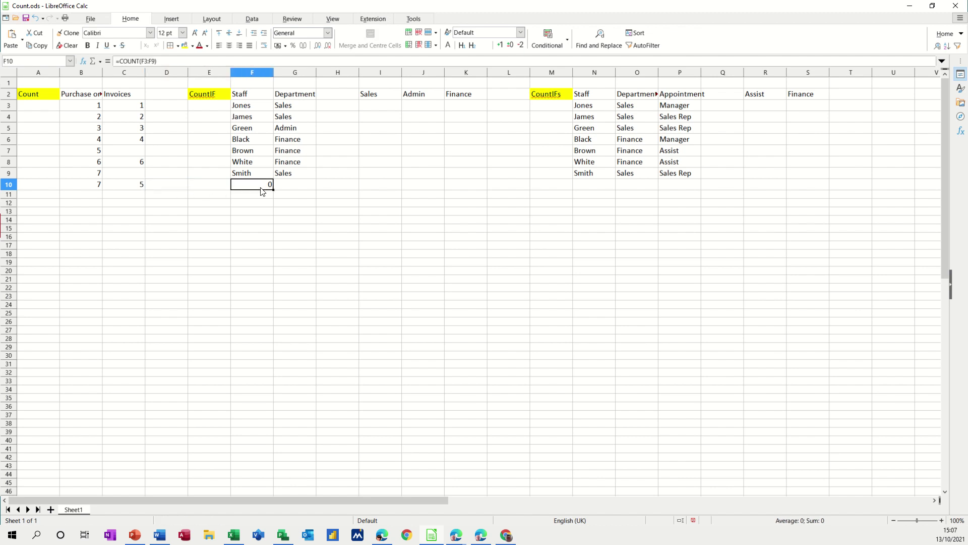
# - Replace F10's formula with =COUNTA(F3:F9), counting all 7 staff entries
pyautogui.press('Delete')
pyautogui.write('+')
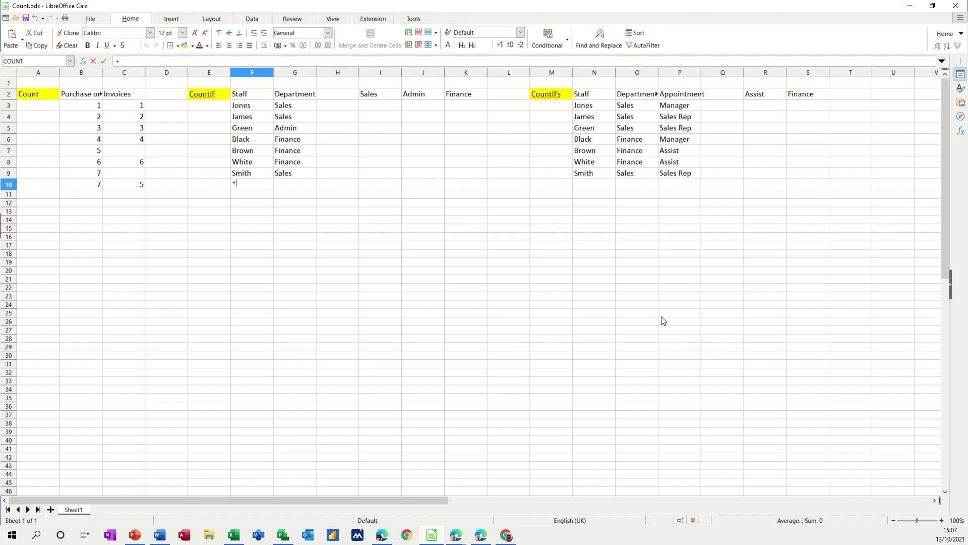
pyautogui.write('counta(')
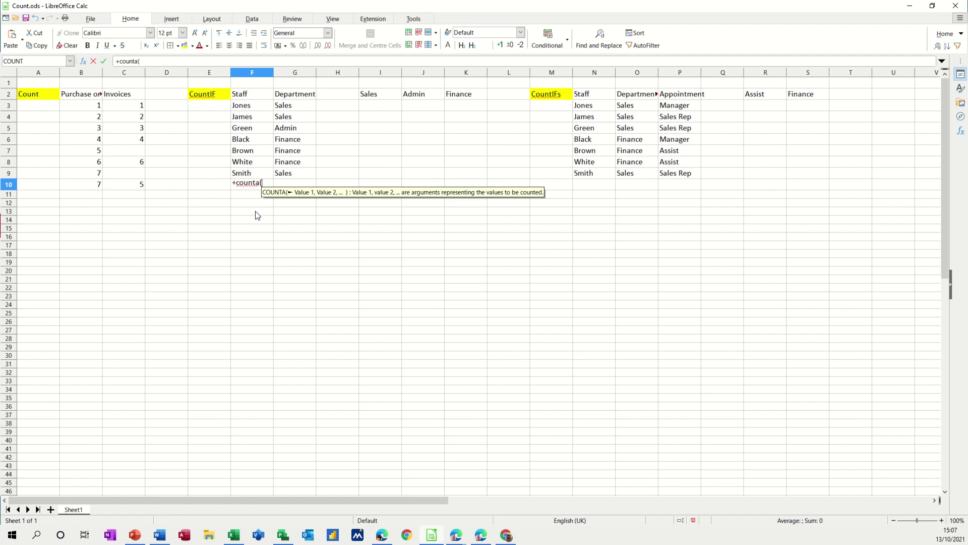
pyautogui.press('Home')
pyautogui.press('Delete')
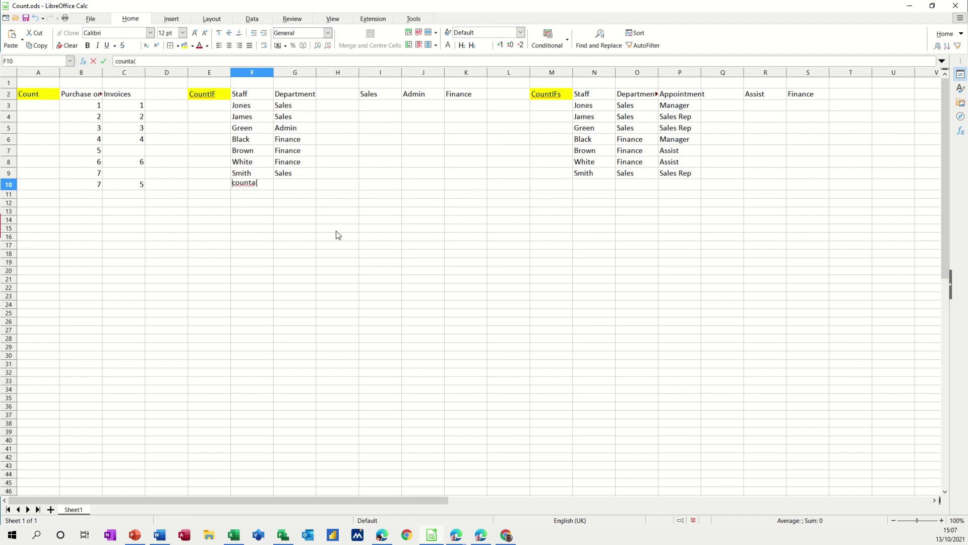
pyautogui.write('=')
pyautogui.press('End')
pyautogui.moveTo(247, 109); pyautogui.dragTo(242, 174)
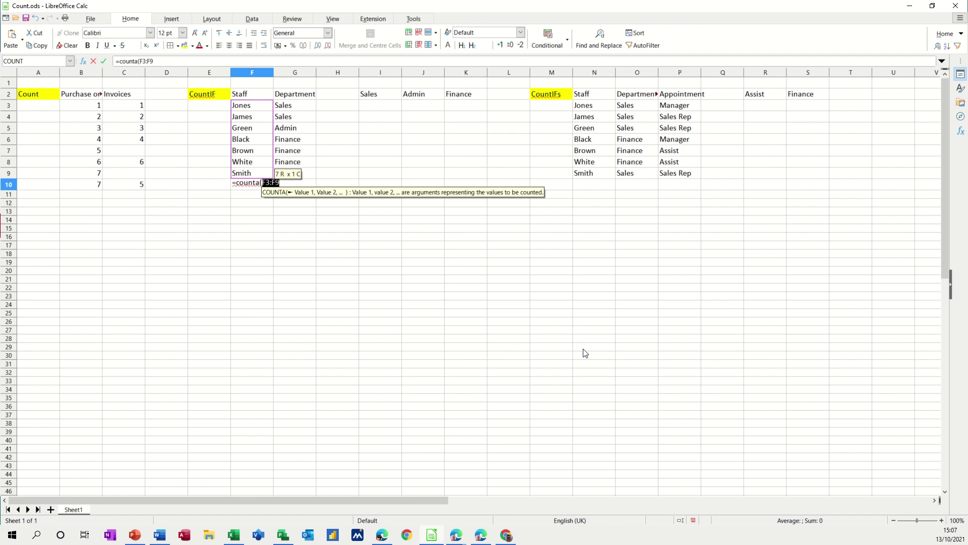
pyautogui.write(')')
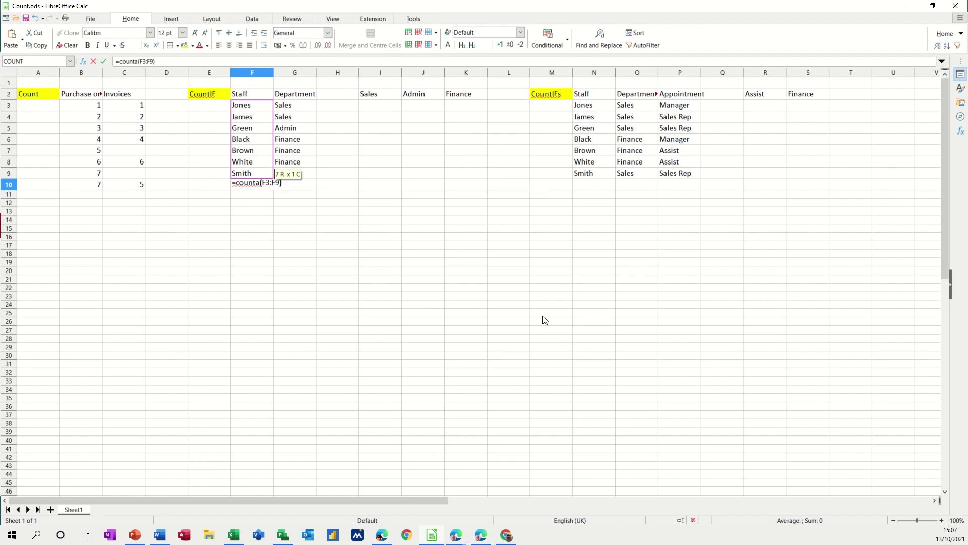
pyautogui.click(104, 61)
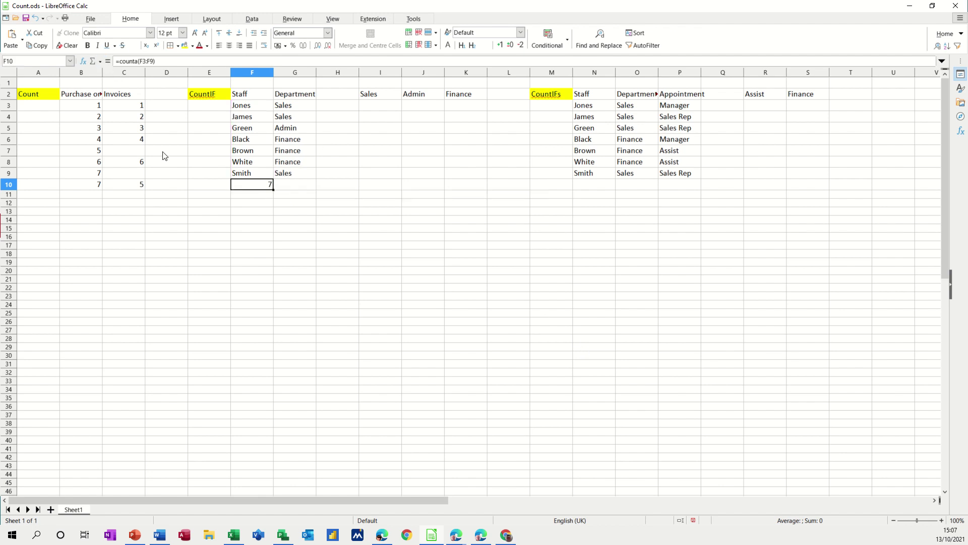
pyautogui.click(246, 141)
# - Put the number 1 in F6 in place of Black, then clear F6 so the count drops to 6
pyautogui.write('1')
pyautogui.click(293, 247)
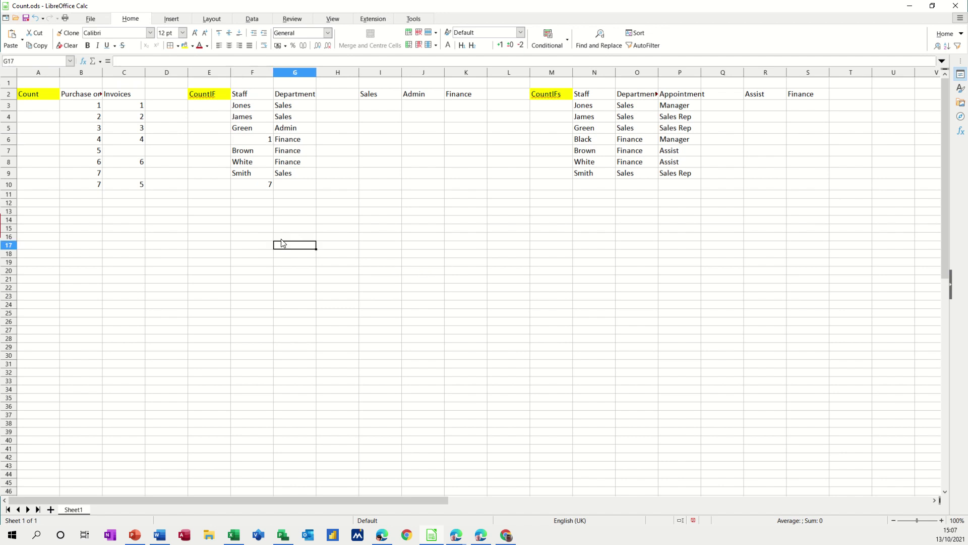
pyautogui.click(247, 143)
pyautogui.press('Delete')
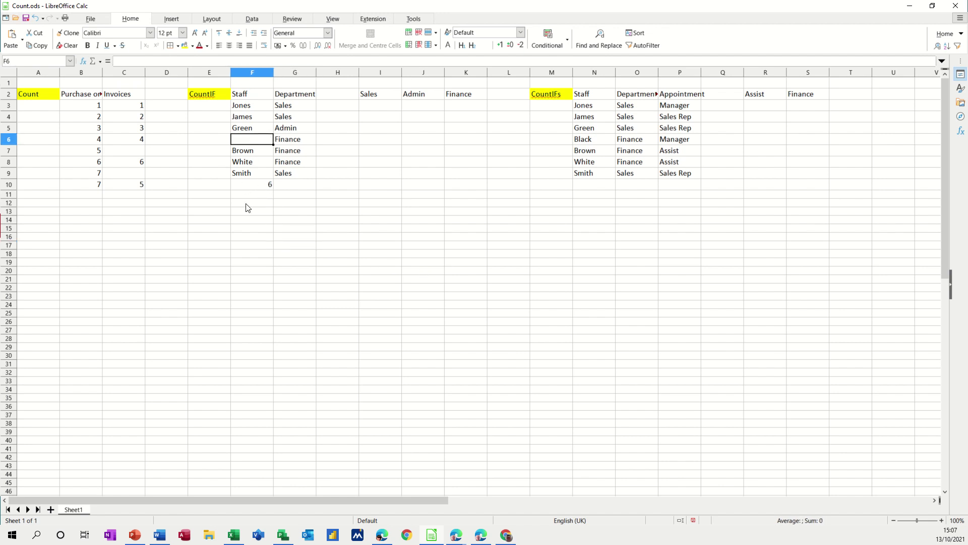
pyautogui.click(247, 203)
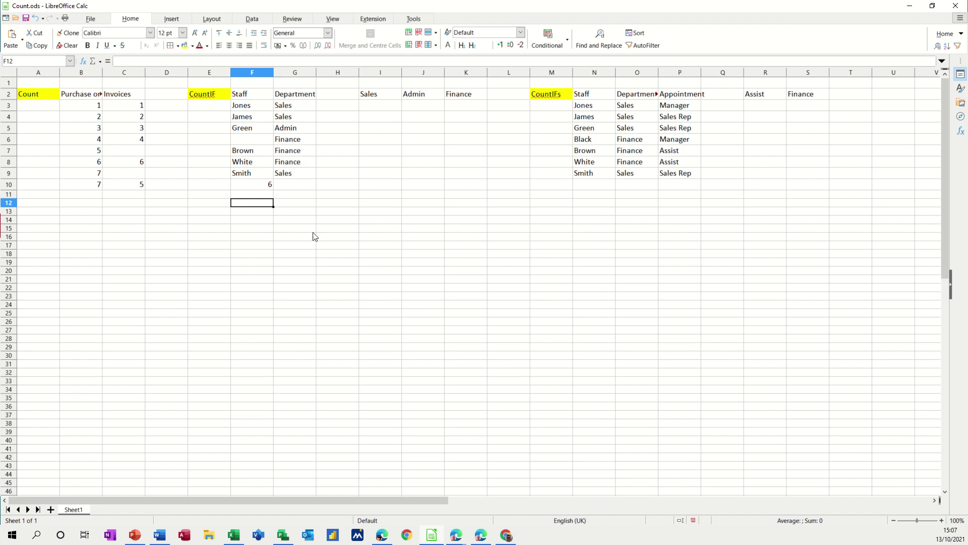
# - Undo to restore Black in F6, bringing F10's COUNTA result back to 7
pyautogui.hotkey('ctrl', 'z')
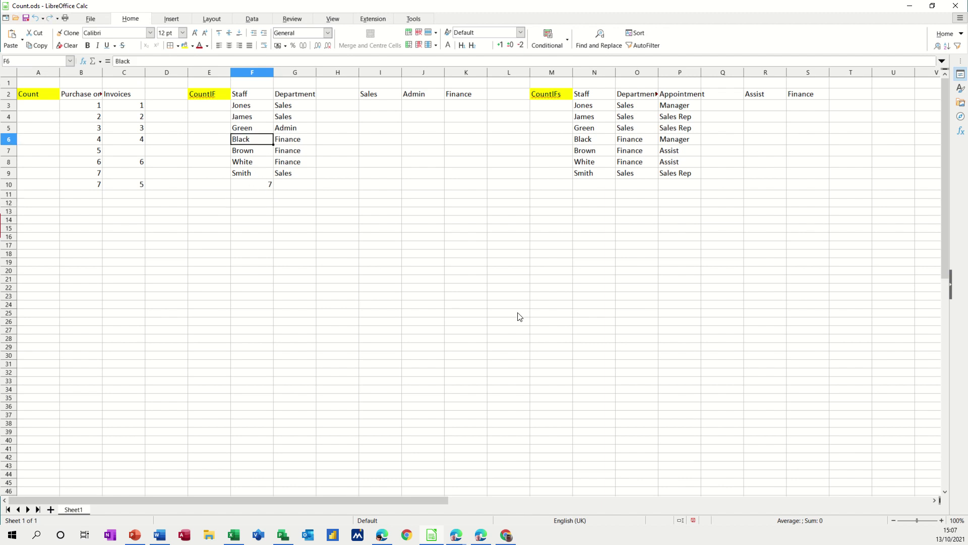
pyautogui.click(251, 190)
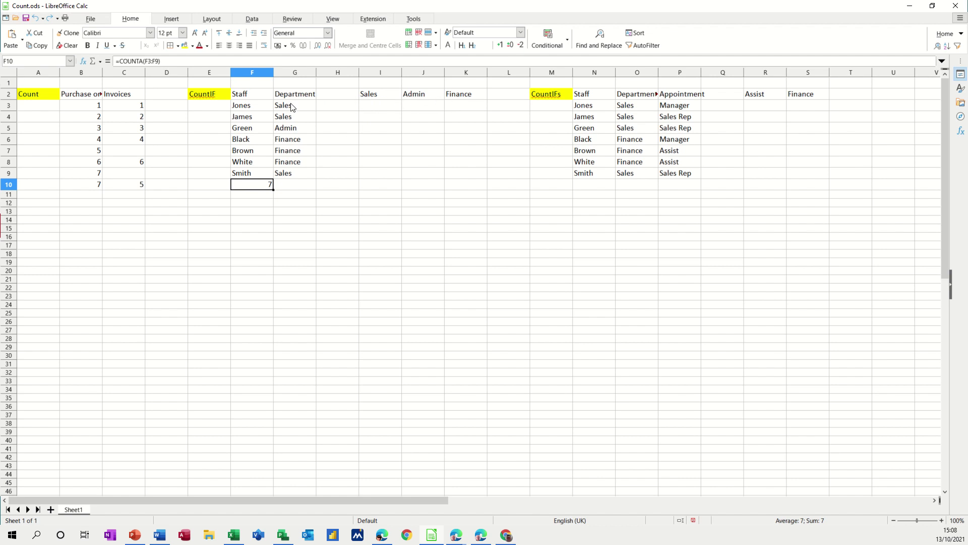
pyautogui.click(376, 110)
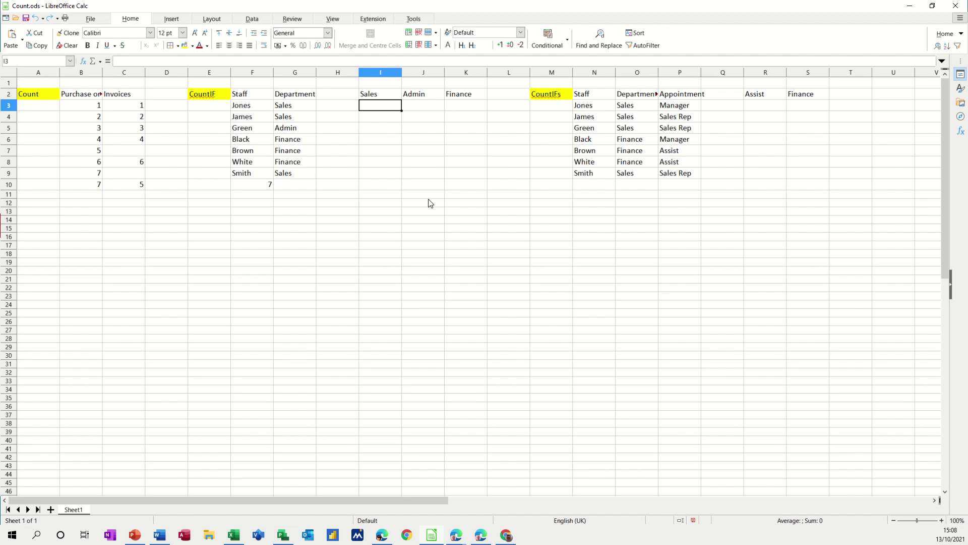
# - Enter =COUNTIF(G3:G9,I2) in I3, returning 3 Sales staff
pyautogui.write('=co')
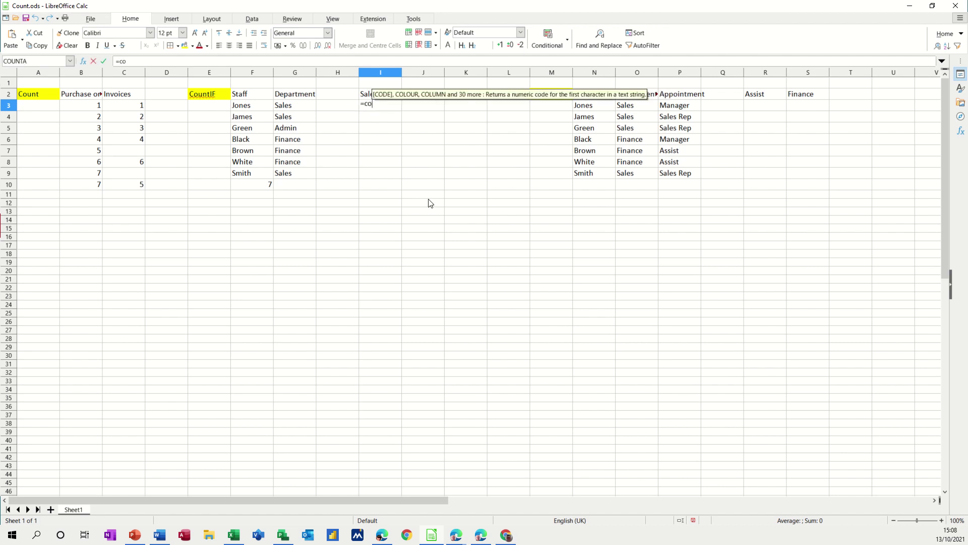
pyautogui.write('untif(')
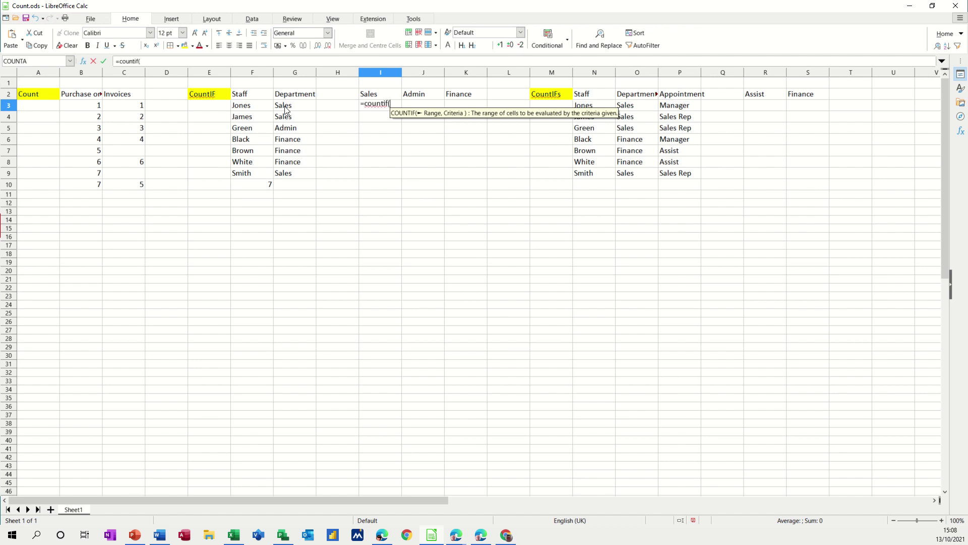
pyautogui.moveTo(285, 109); pyautogui.dragTo(289, 174)
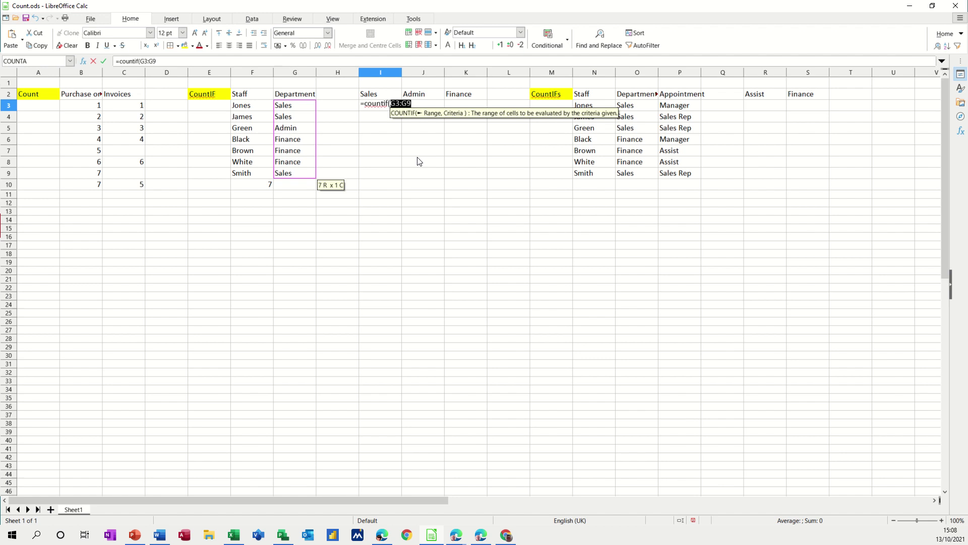
pyautogui.write(',')
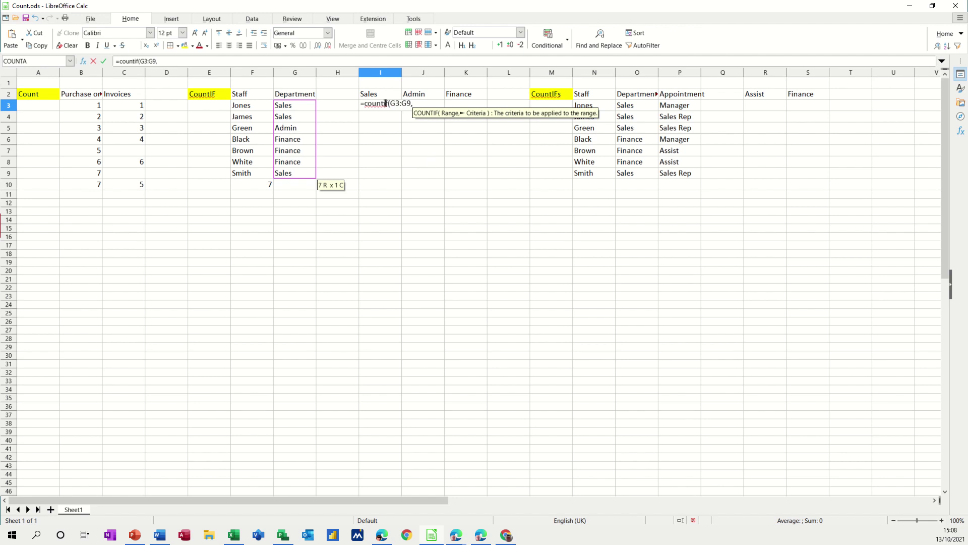
pyautogui.click(375, 98)
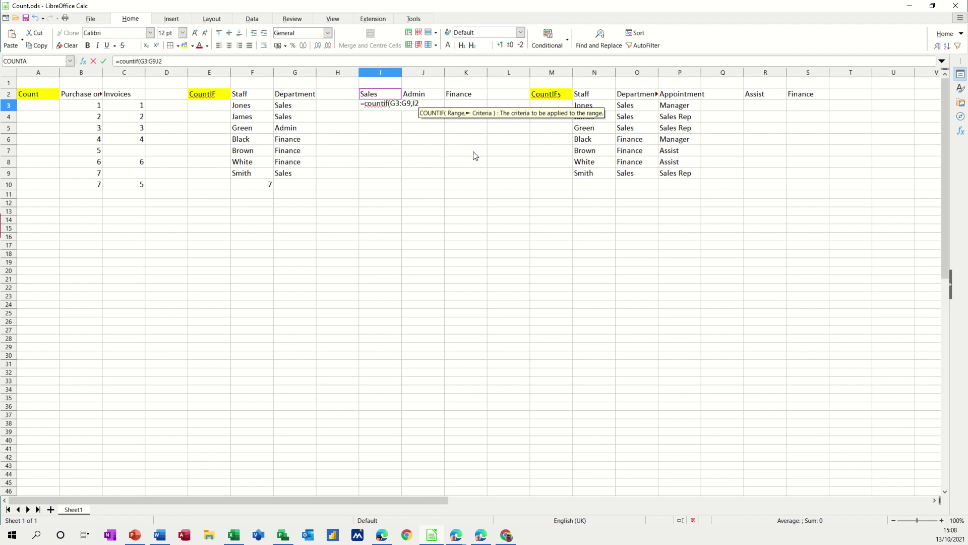
pyautogui.write(')')
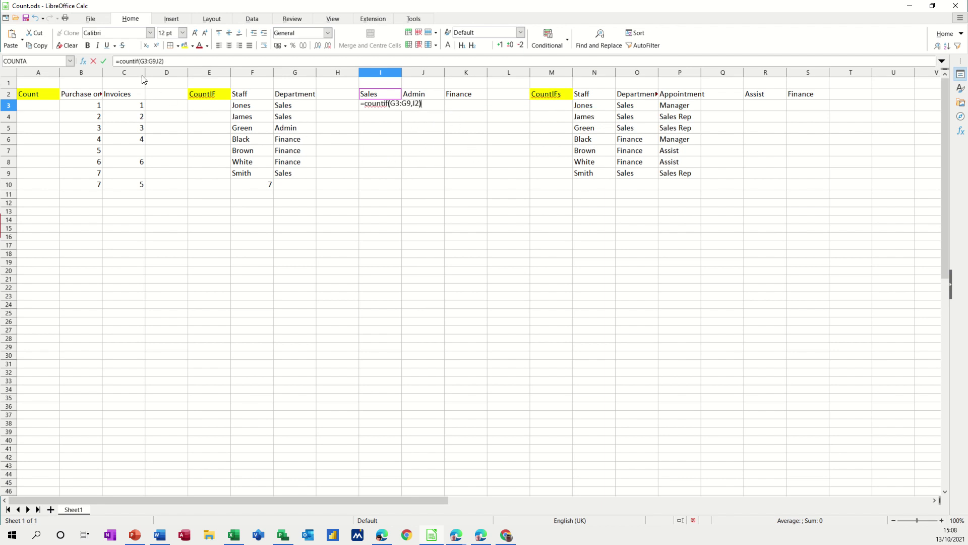
pyautogui.click(103, 61)
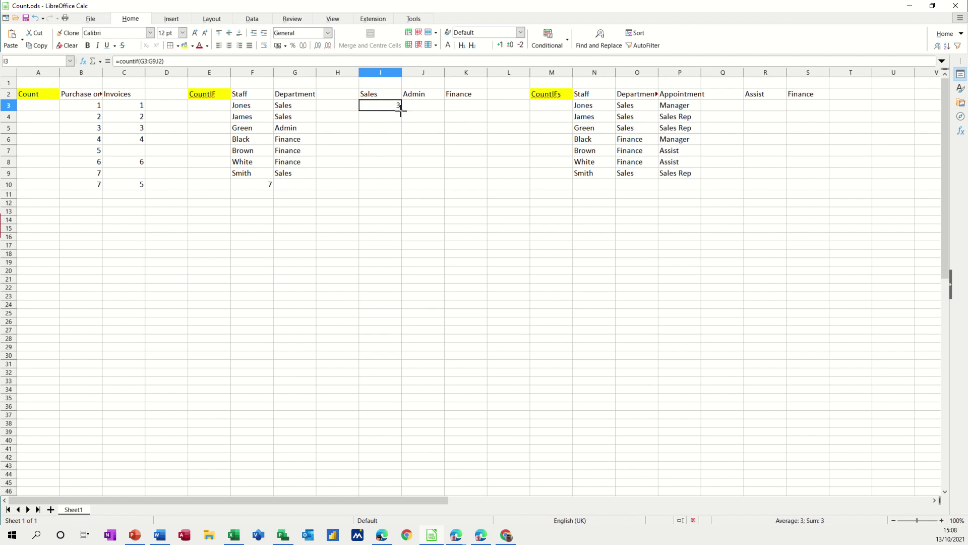
pyautogui.moveTo(401, 110); pyautogui.dragTo(460, 112)
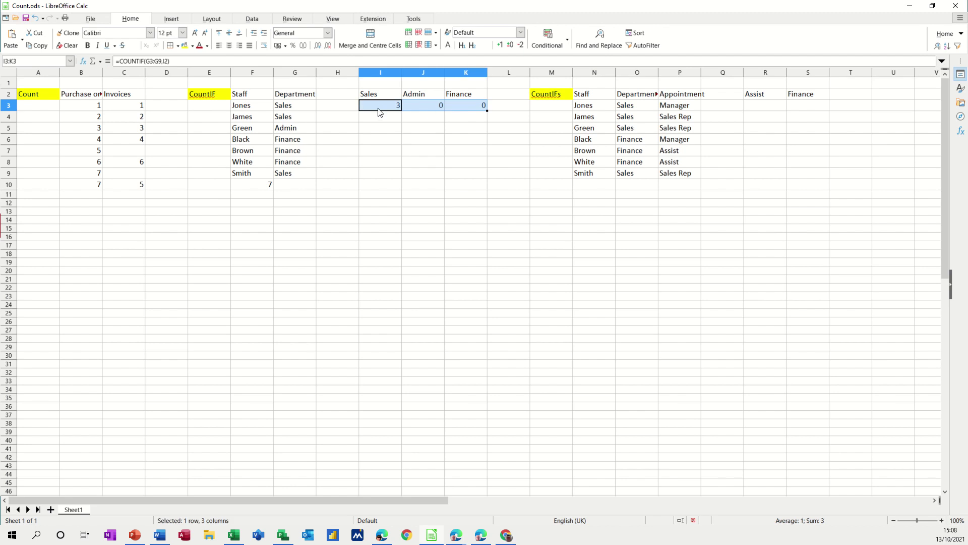
pyautogui.click(379, 111)
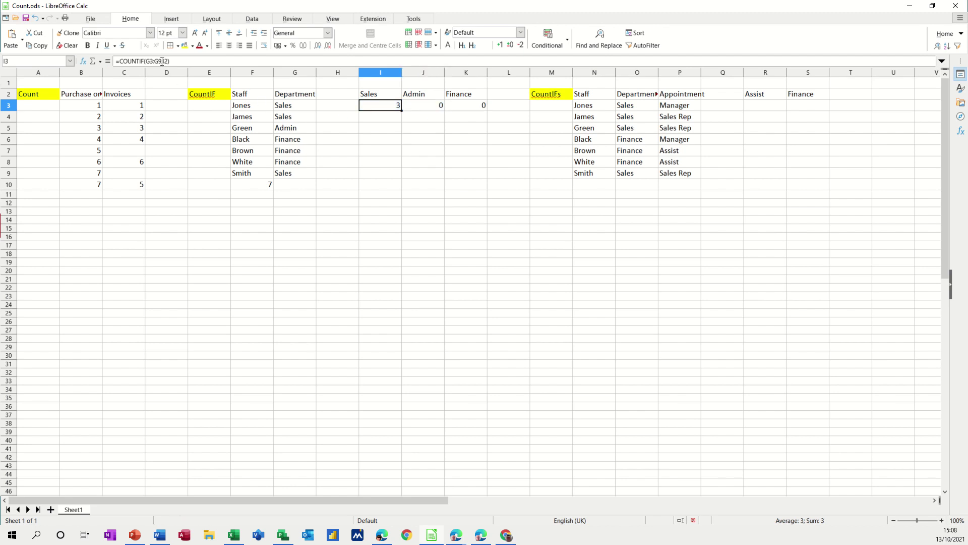
pyautogui.click(436, 108)
pyautogui.click(473, 108)
pyautogui.click(431, 107)
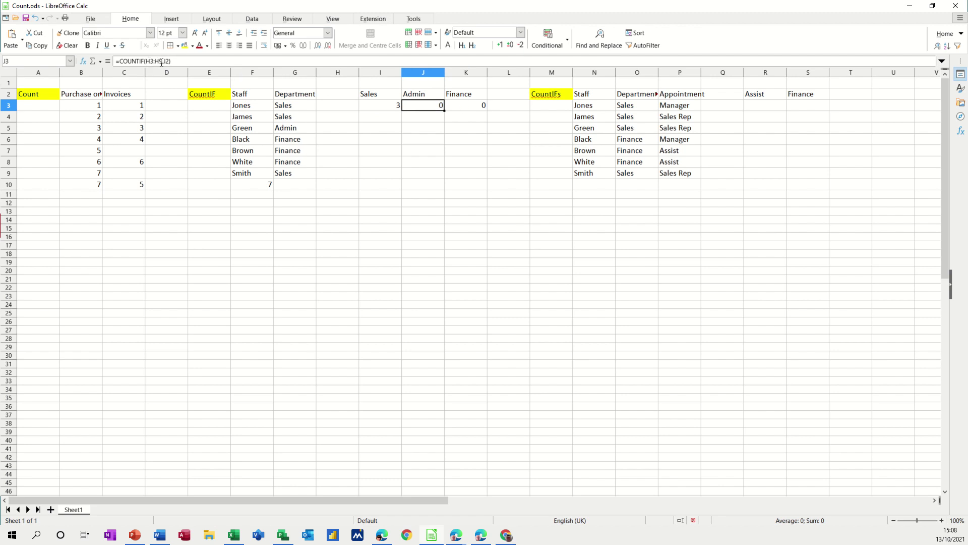
pyautogui.click(457, 107)
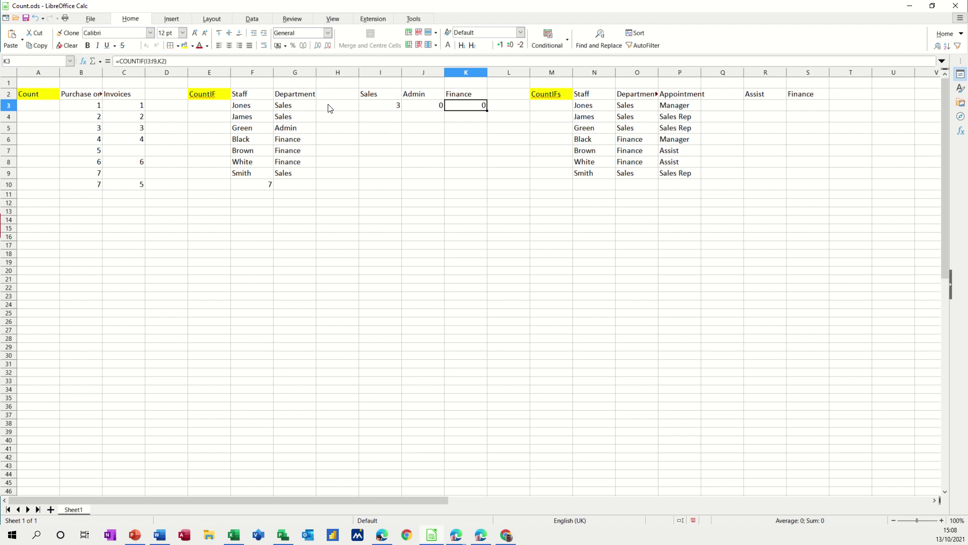
pyautogui.moveTo(427, 107); pyautogui.dragTo(474, 107)
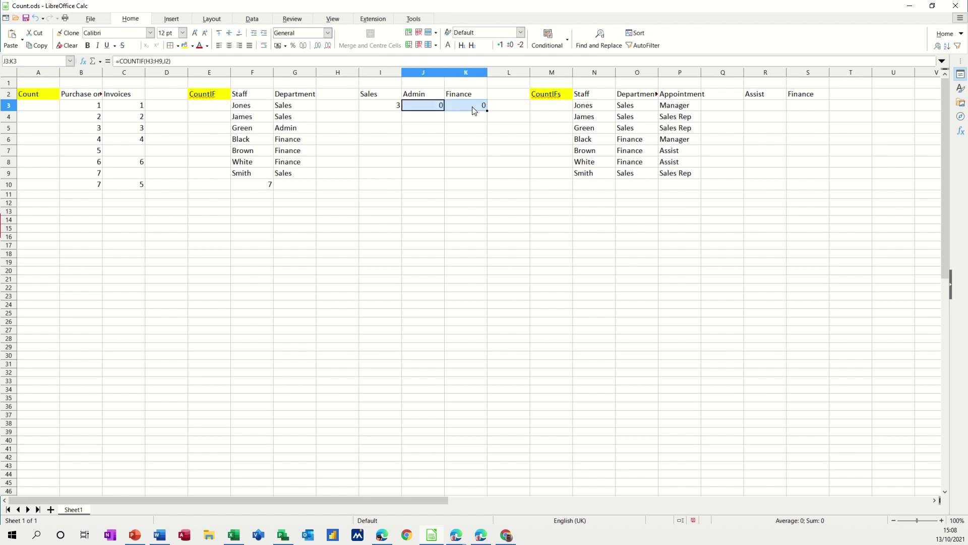
pyautogui.press('Delete')
pyautogui.click(375, 106)
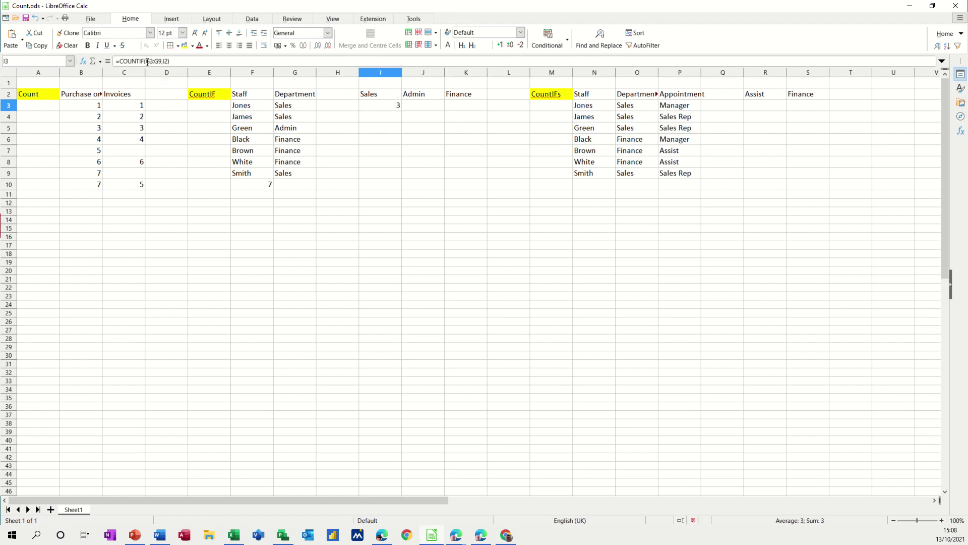
# - Lock I3's range as $G$3:$G$9 and fill the COUNTIF to K3, giving Admin 1 and Finance 3
pyautogui.moveTo(147, 61); pyautogui.dragTo(160, 62)
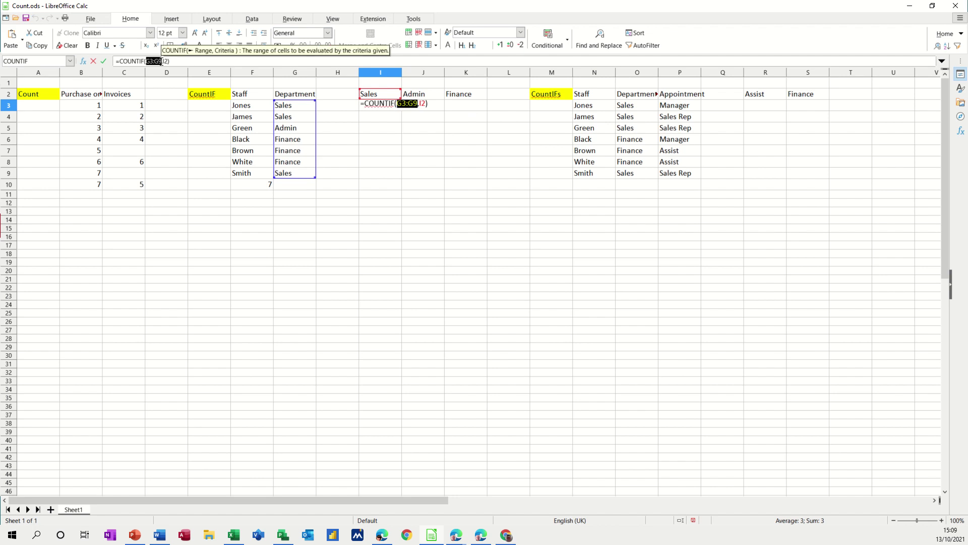
pyautogui.press('F4')
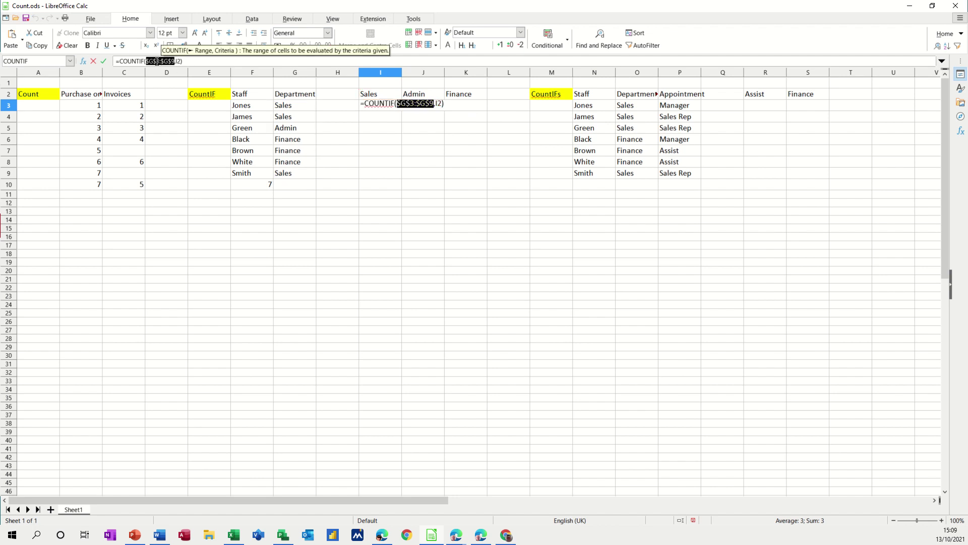
pyautogui.click(104, 61)
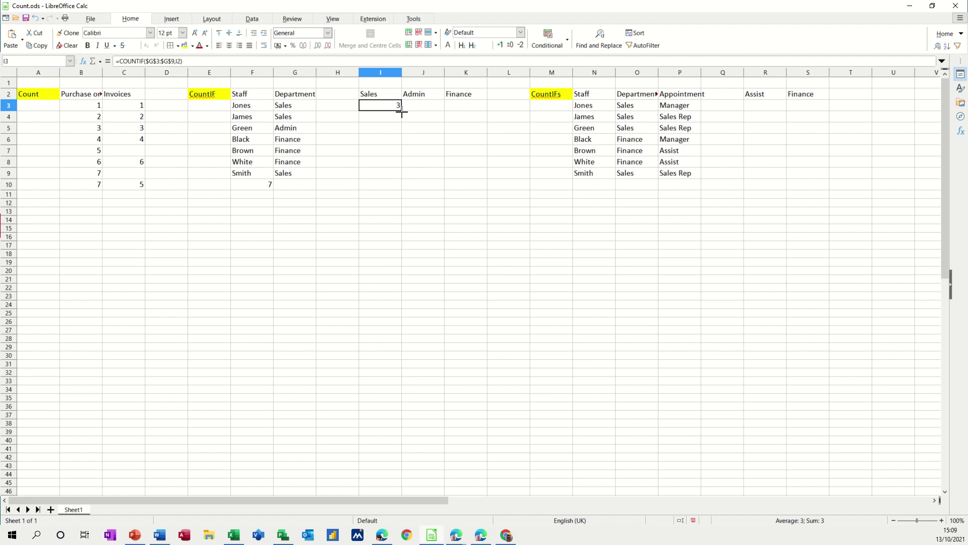
pyautogui.moveTo(402, 113); pyautogui.dragTo(471, 111)
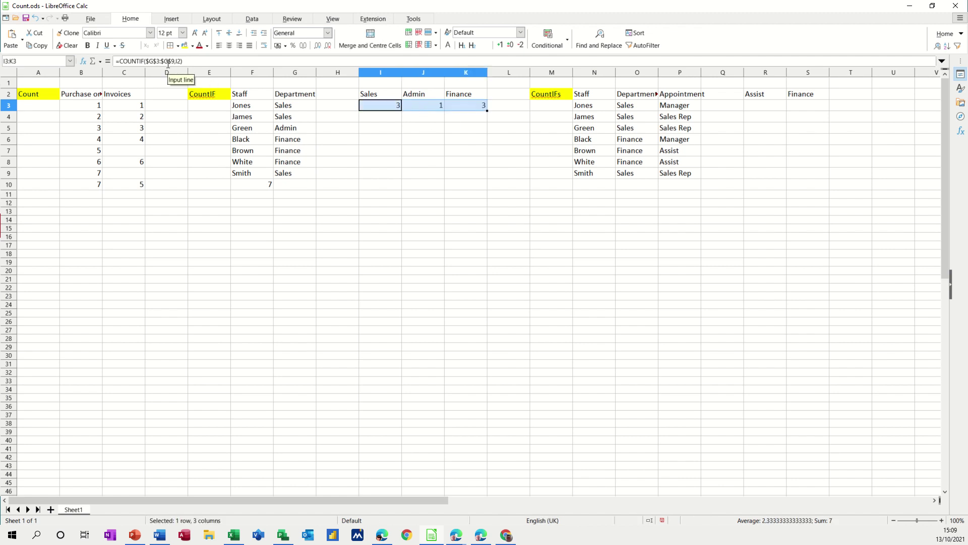
pyautogui.moveTo(422, 110)
pyautogui.mouseDown()
pyautogui.moveTo(454, 112)
pyautogui.moveTo(413, 112)
pyautogui.moveTo(466, 110)
pyautogui.moveTo(400, 113)
pyautogui.moveTo(409, 110)
pyautogui.mouseUp()
# - Delete the Admin and Finance counts in J3 and K3
pyautogui.click(419, 105)
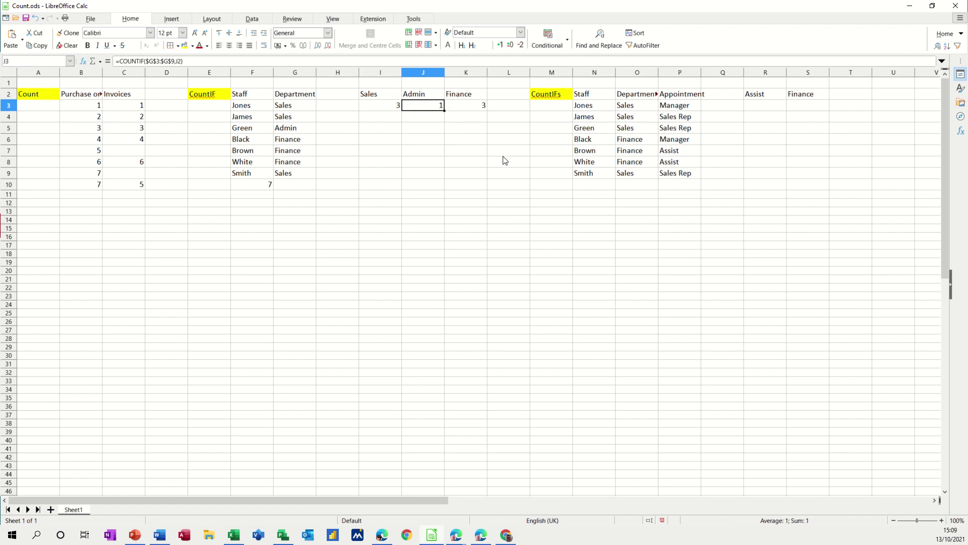
pyautogui.press('Delete')
pyautogui.click(474, 109)
pyautogui.press('Delete')
pyautogui.click(383, 106)
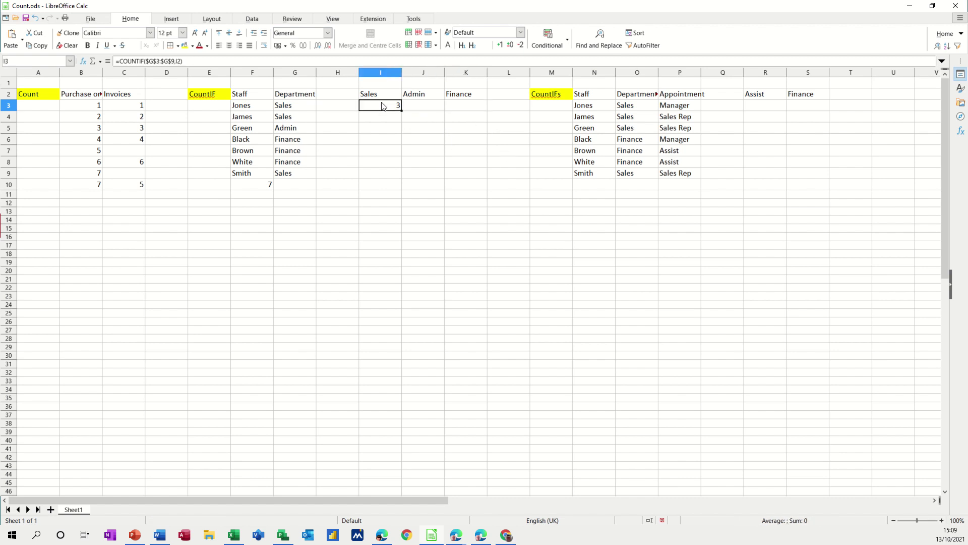
# - Name the Department range G3:G9 'dept' using the Name Box
pyautogui.moveTo(289, 107); pyautogui.dragTo(291, 171)
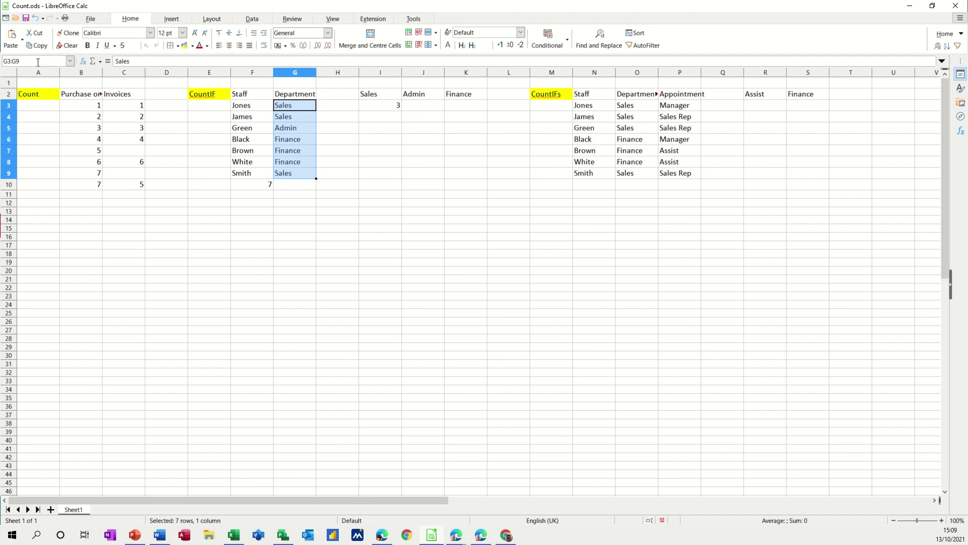
pyautogui.click(37, 62)
pyautogui.write('de')
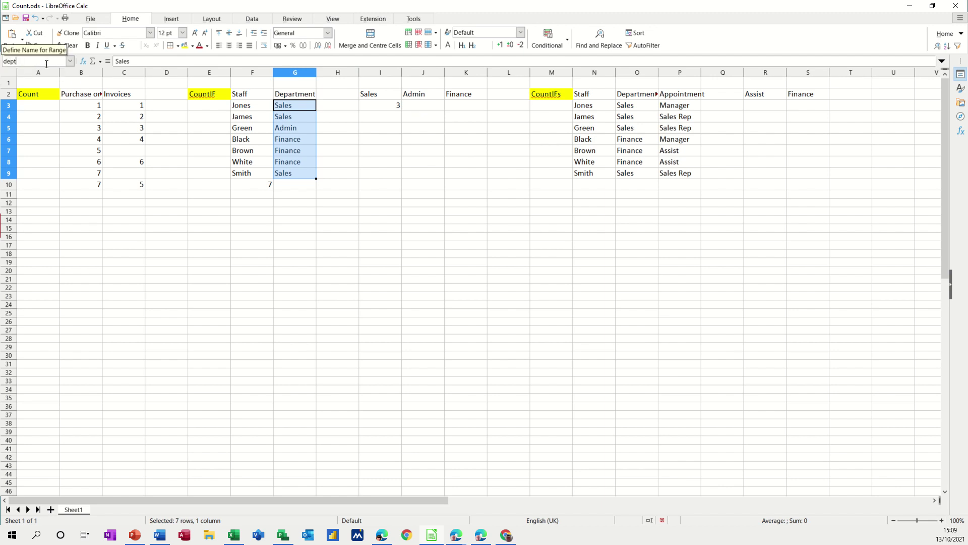
pyautogui.write('pt')
pyautogui.press('Return')
# - Change I3's formula to =COUNTIF(dept,I2), replacing $G$3:$G$9 with the named range
pyautogui.click(373, 110)
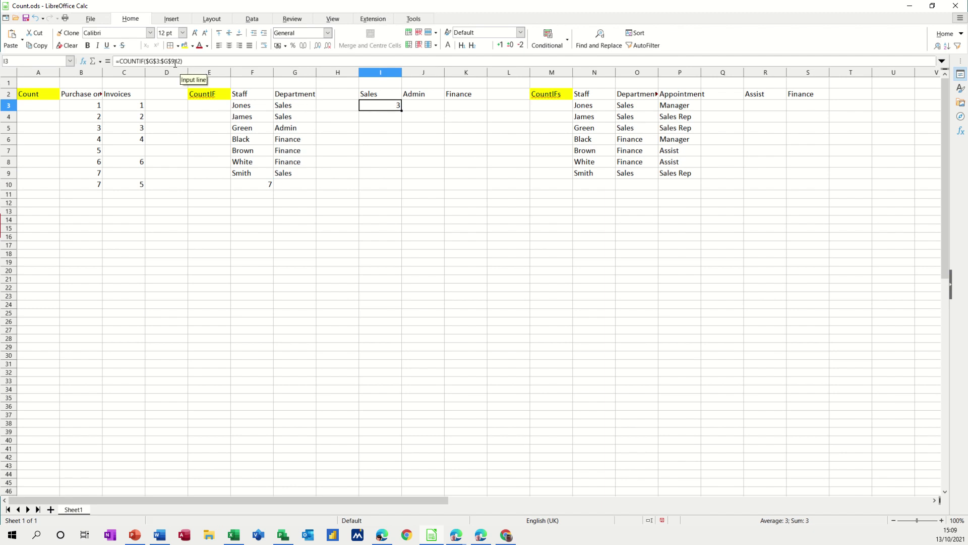
pyautogui.moveTo(176, 62)
pyautogui.mouseDown()
pyautogui.moveTo(145, 63)
pyautogui.moveTo(175, 62)
pyautogui.mouseUp()
pyautogui.click(149, 65)
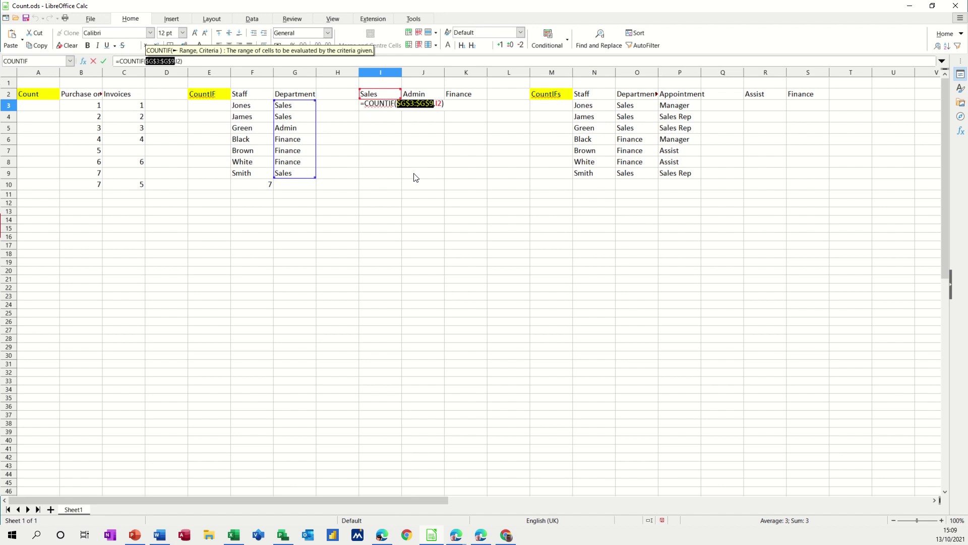
pyautogui.write('dept')
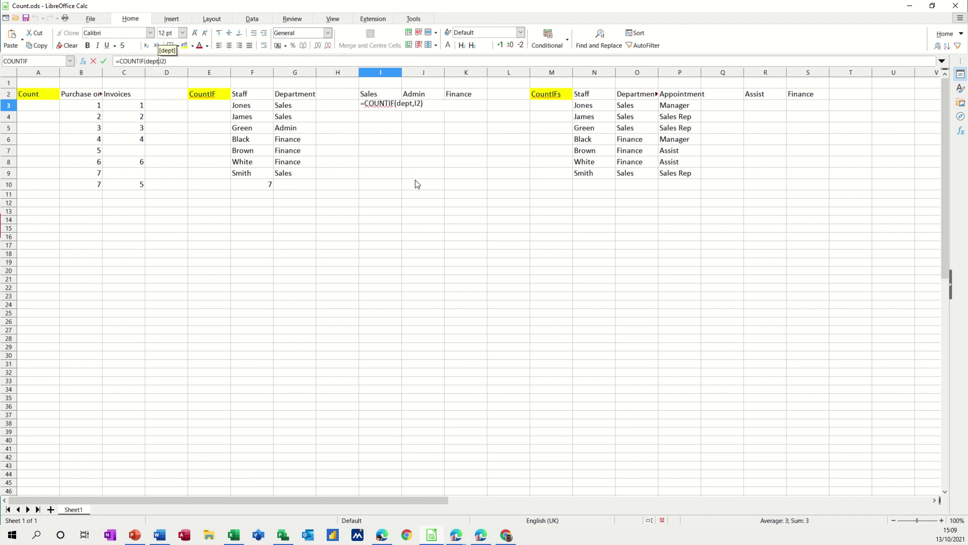
pyautogui.write(',')
pyautogui.press('BackSpace')
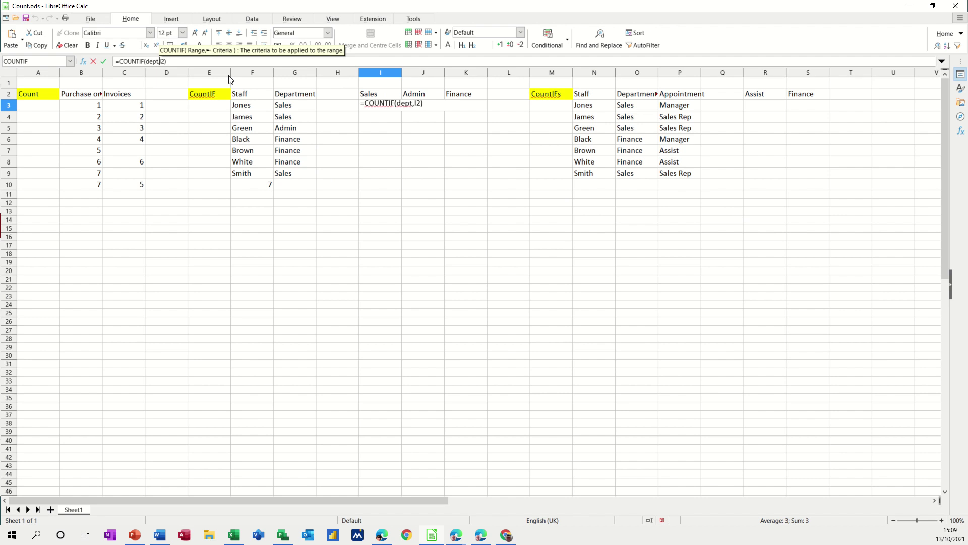
pyautogui.click(103, 61)
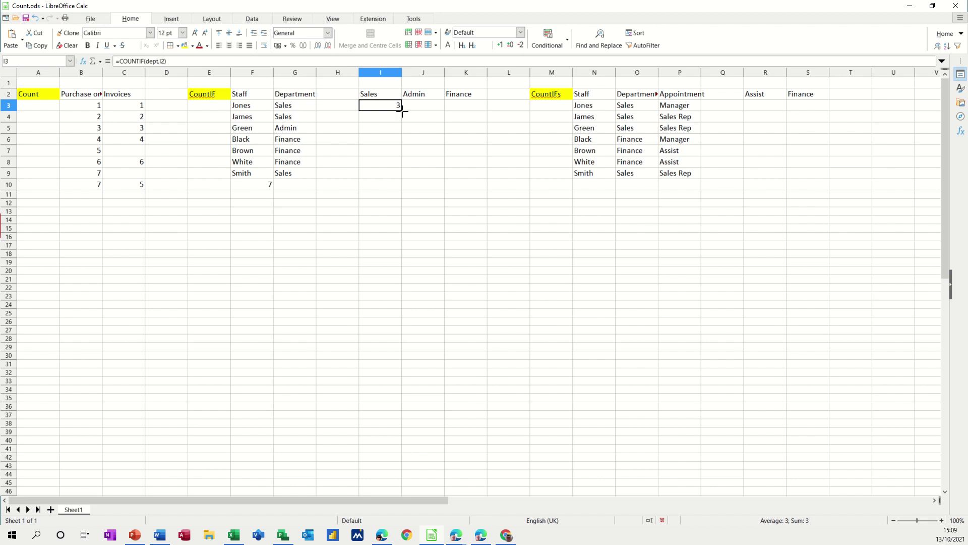
# - Fill the dept formula across to J3 and K3 and compare the Sales, Admin and Finance formulas
pyautogui.moveTo(402, 110); pyautogui.dragTo(474, 112)
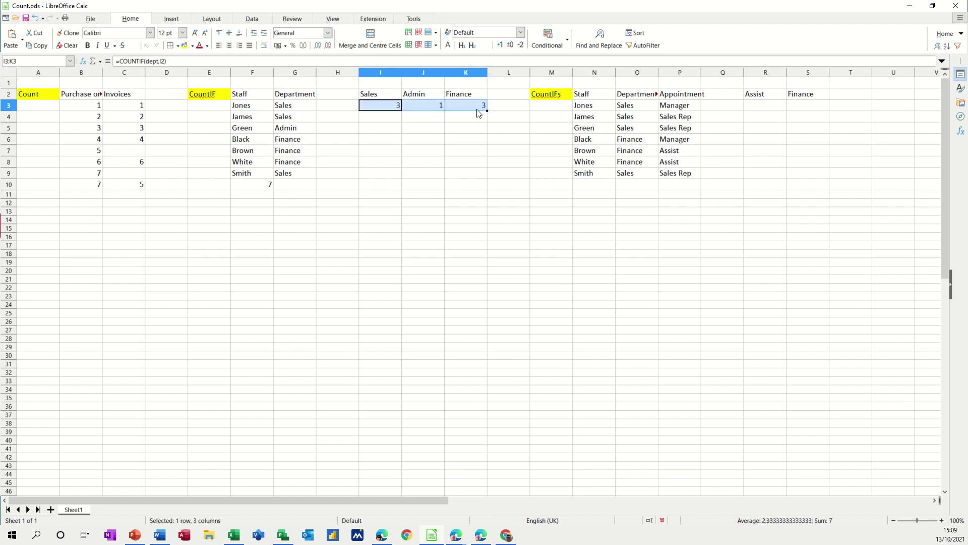
pyautogui.click(432, 113)
pyautogui.click(474, 108)
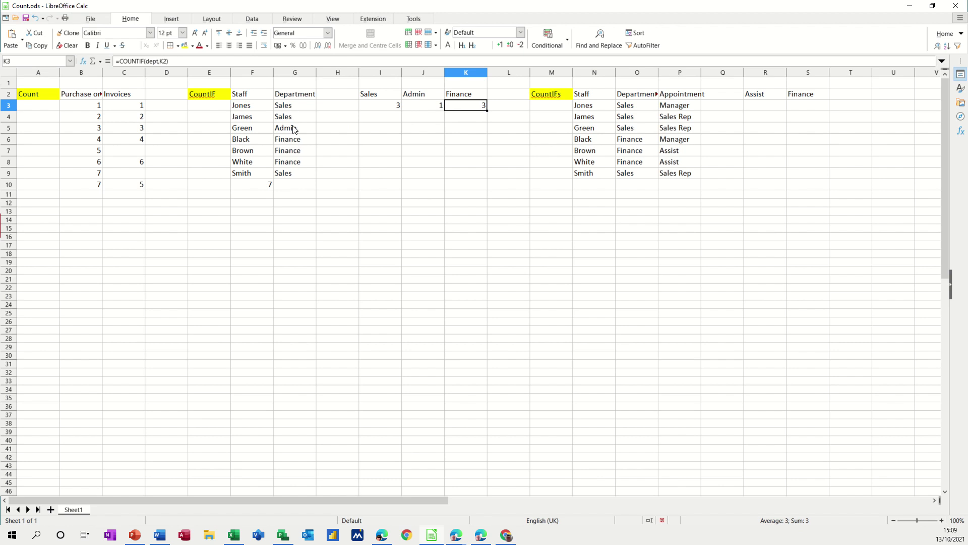
pyautogui.click(387, 107)
pyautogui.click(424, 107)
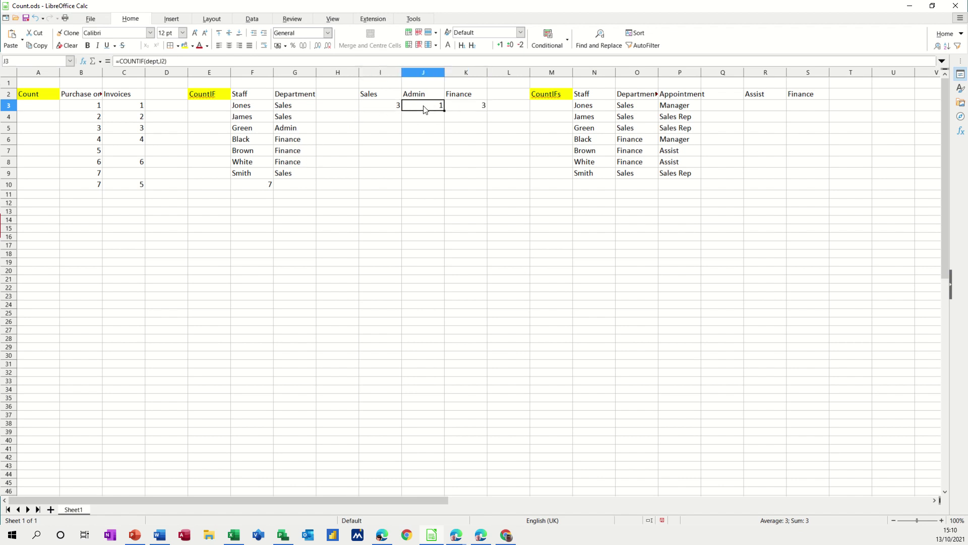
pyautogui.click(379, 107)
pyautogui.click(428, 107)
pyautogui.click(479, 107)
pyautogui.click(392, 111)
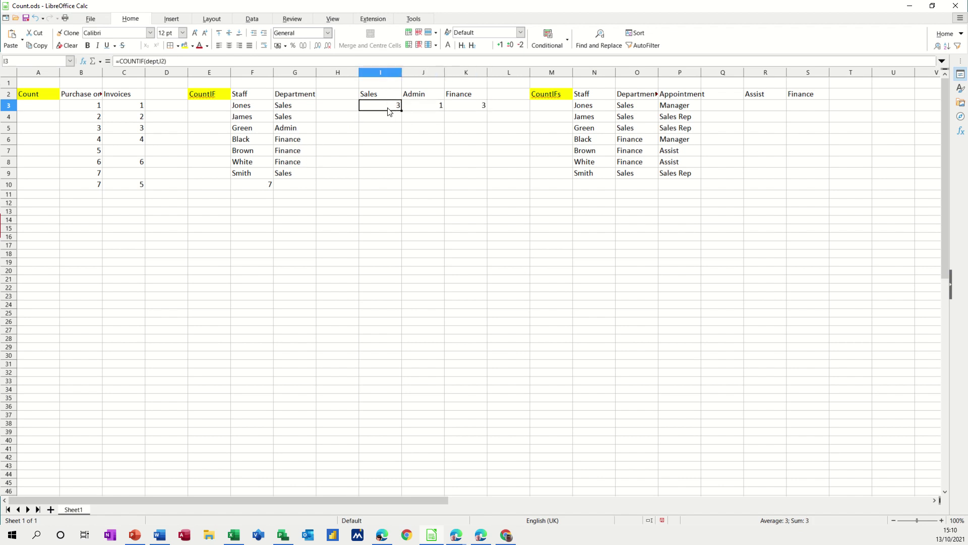
pyautogui.click(434, 110)
pyautogui.click(463, 106)
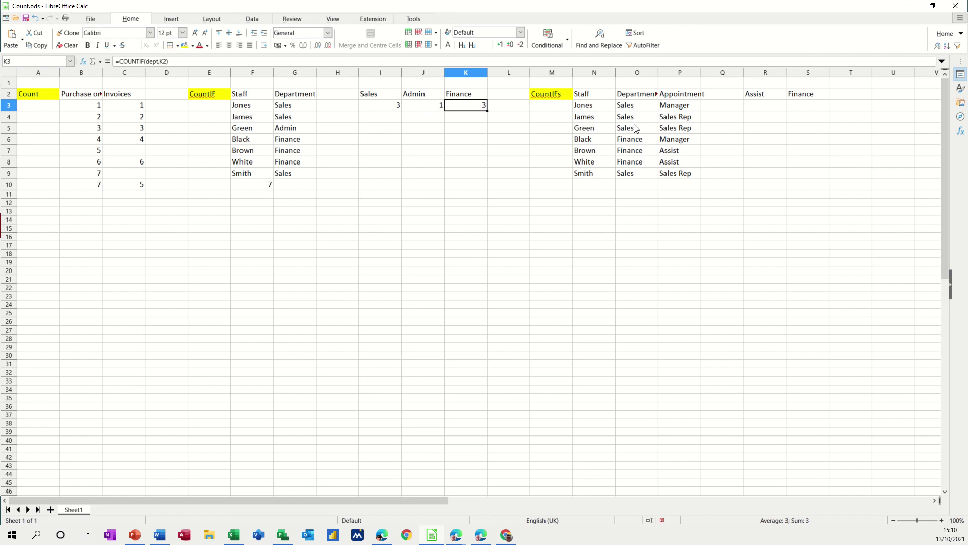
# - Check the Assist and Finance criterion cells R2 and S2
pyautogui.click(753, 98)
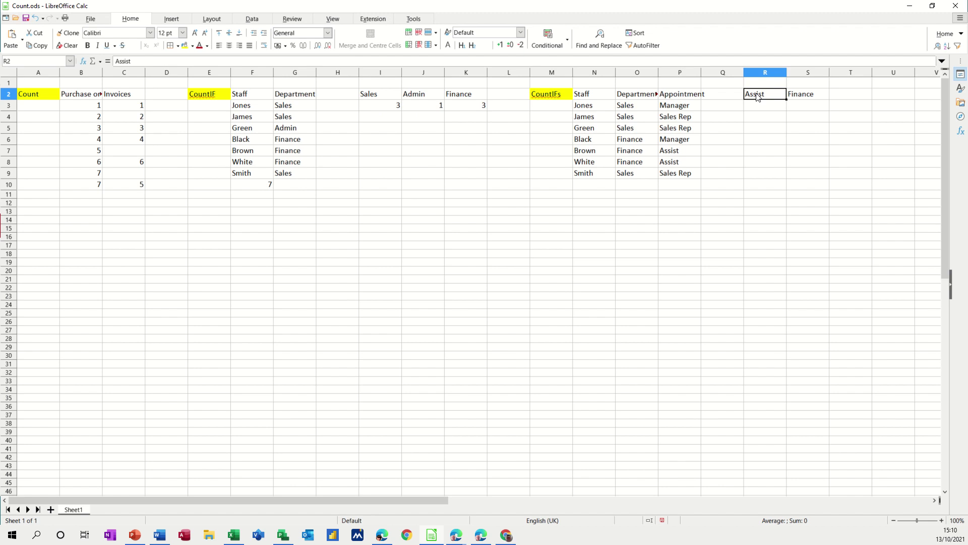
pyautogui.click(808, 95)
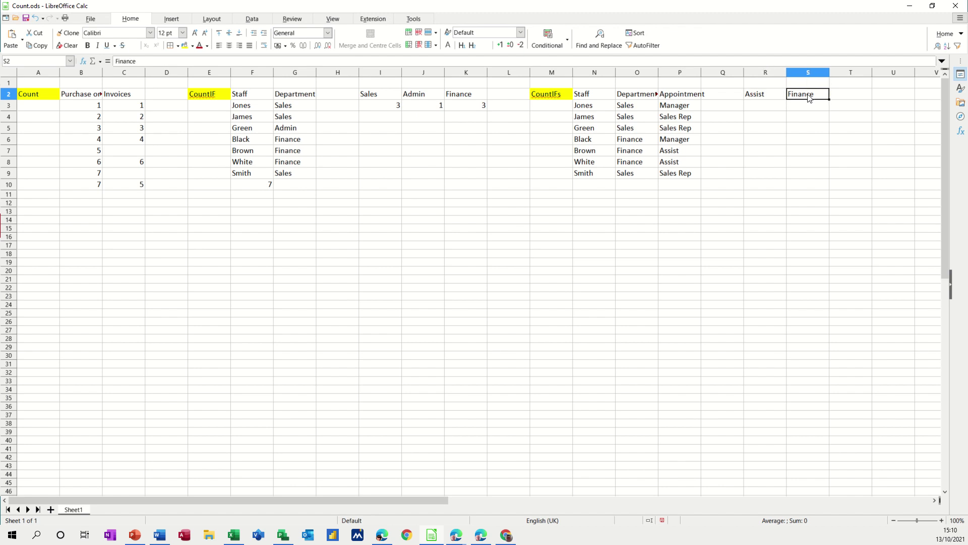
pyautogui.click(766, 99)
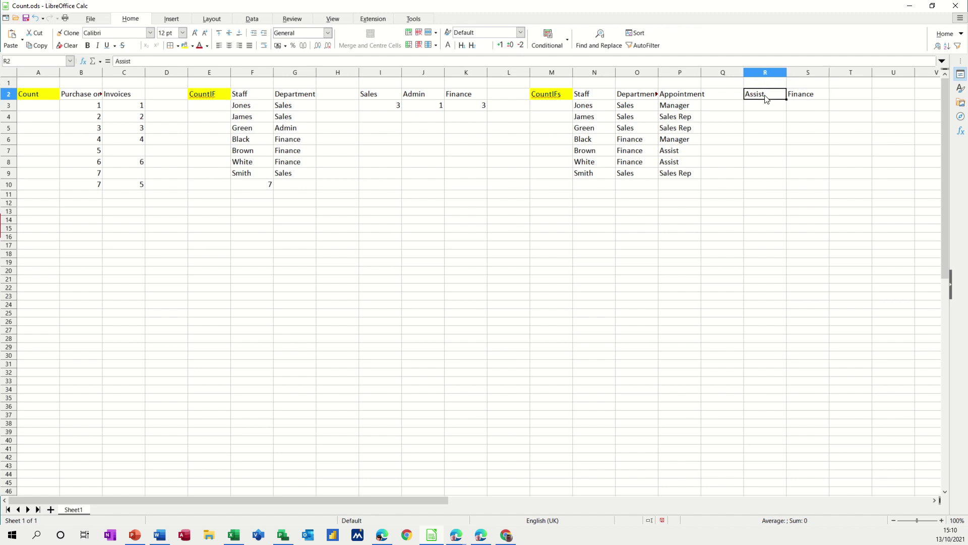
pyautogui.click(801, 99)
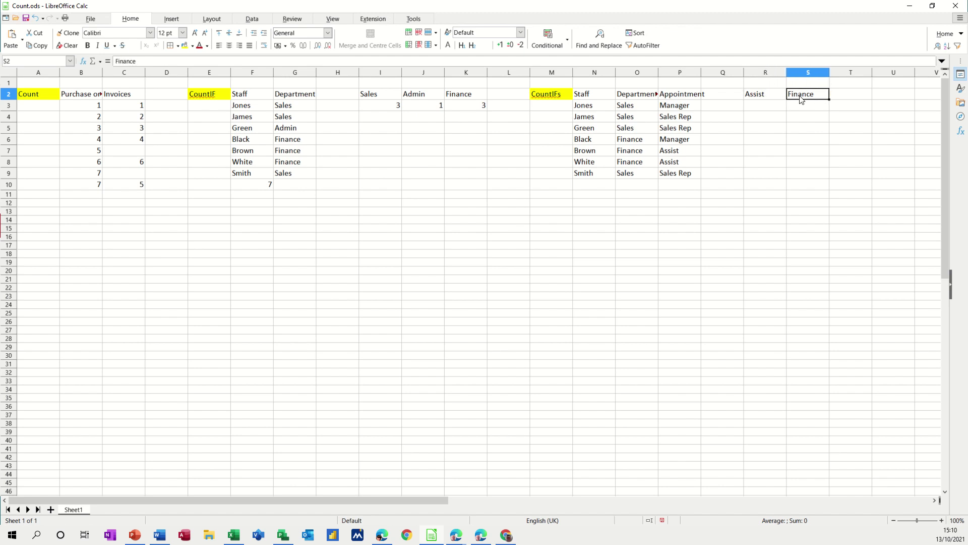
# - Enter =COUNTIFS(P3:P9,R2,O3:O9,S2) in R3, returning 2 Finance Assists
pyautogui.click(768, 108)
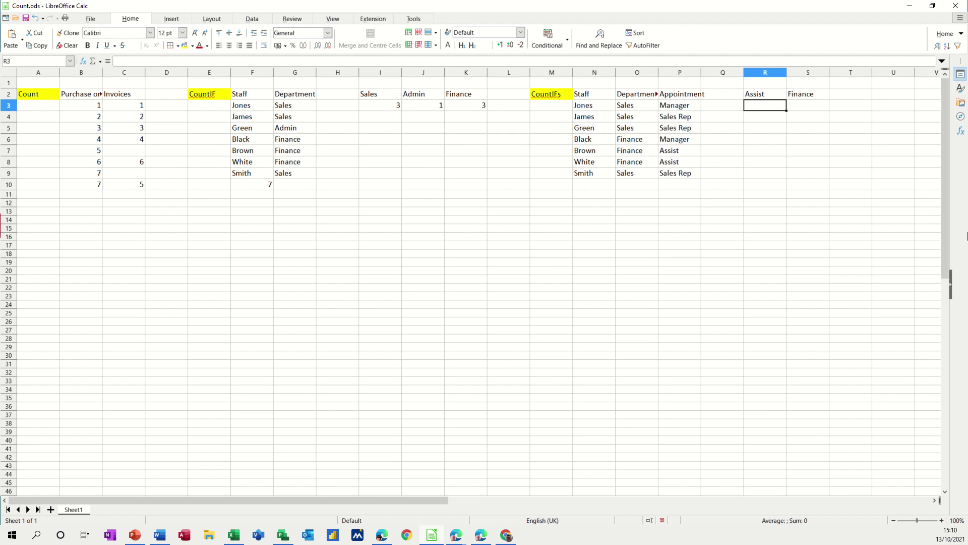
pyautogui.write('=c')
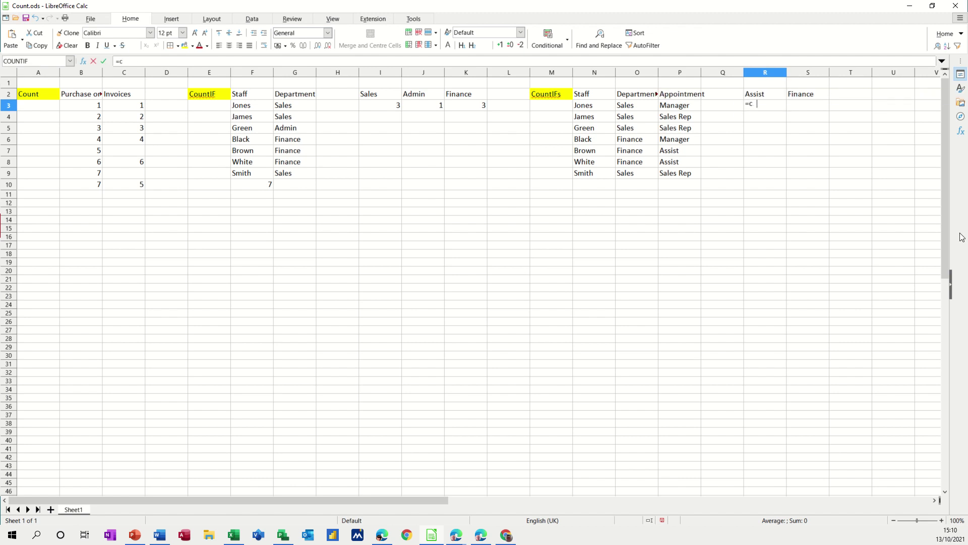
pyautogui.write('ountifs(')
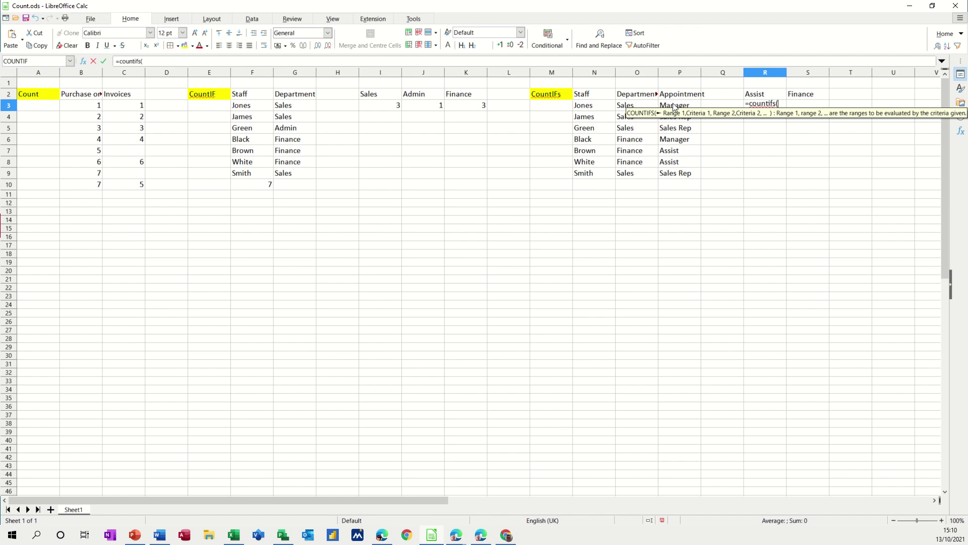
pyautogui.moveTo(674, 106); pyautogui.dragTo(676, 175)
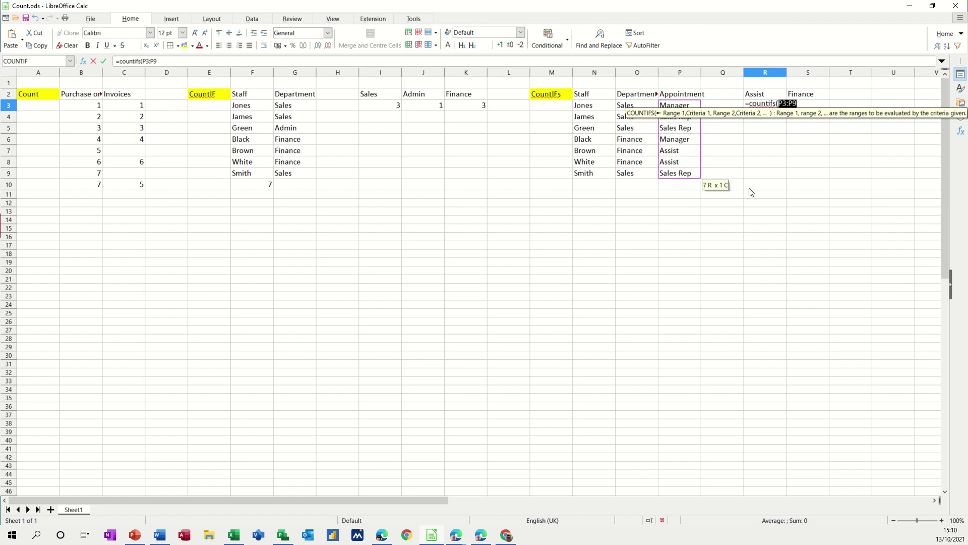
pyautogui.write(',')
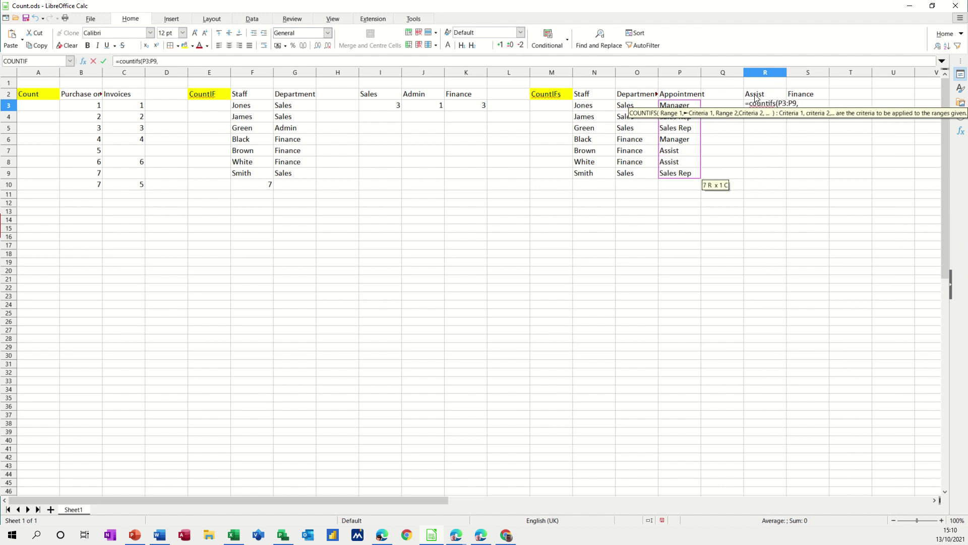
pyautogui.click(756, 98)
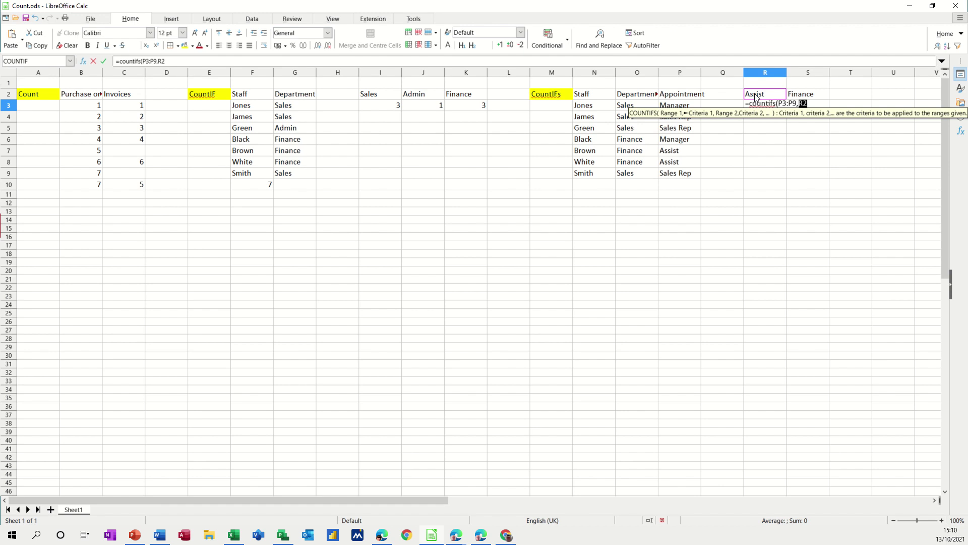
pyautogui.write(',')
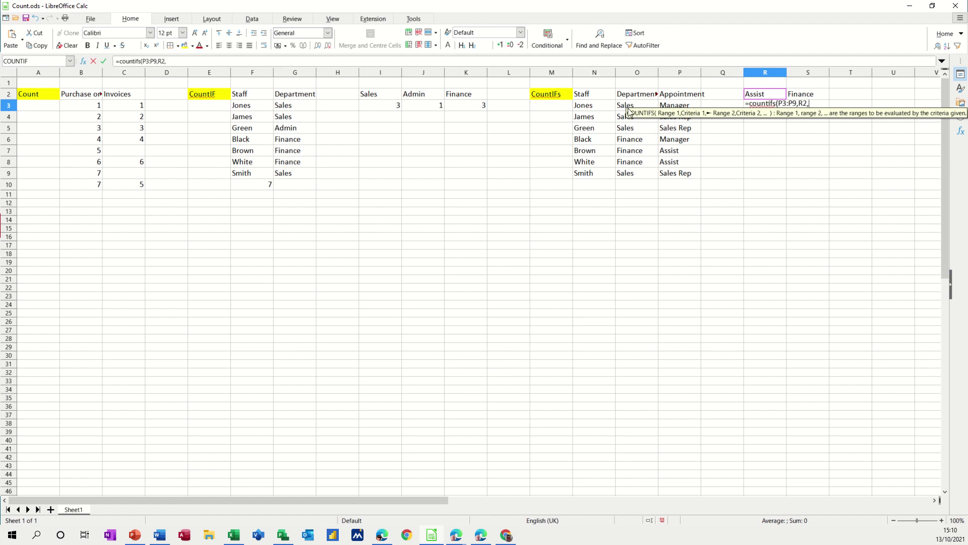
pyautogui.moveTo(618, 108); pyautogui.dragTo(619, 173)
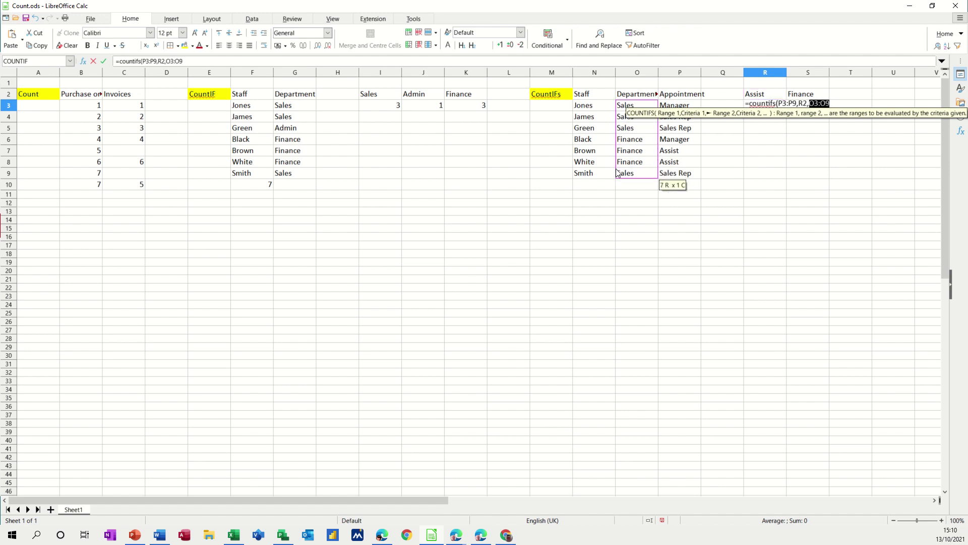
pyautogui.write(',')
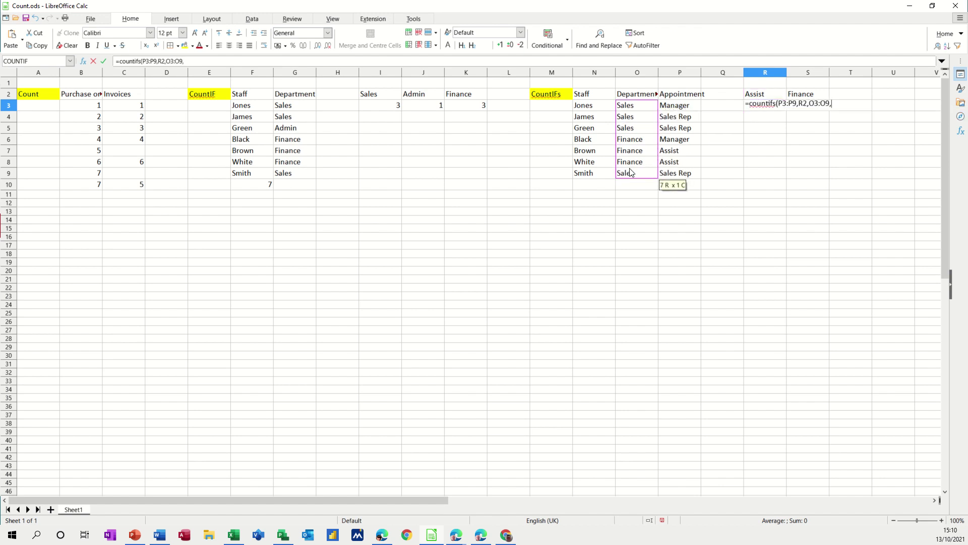
pyautogui.click(805, 97)
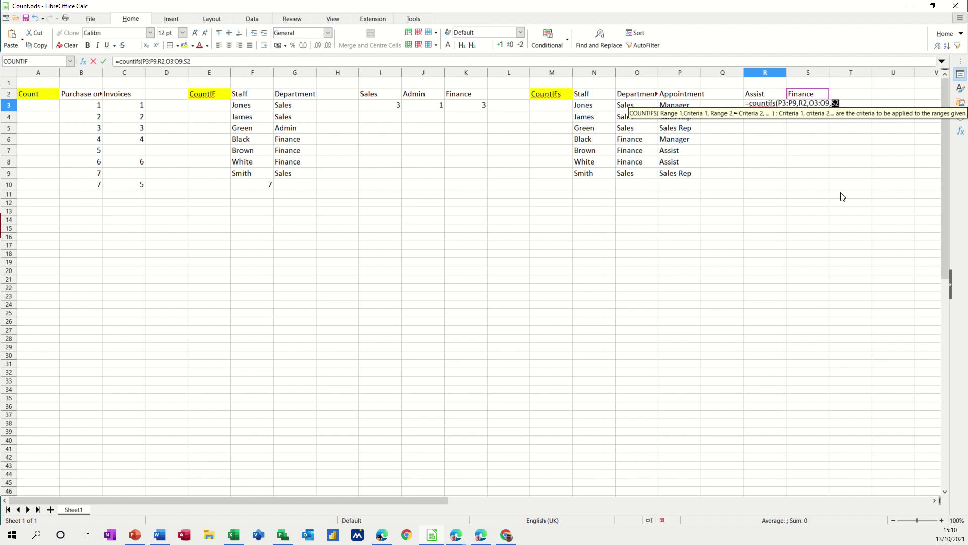
pyautogui.write(')')
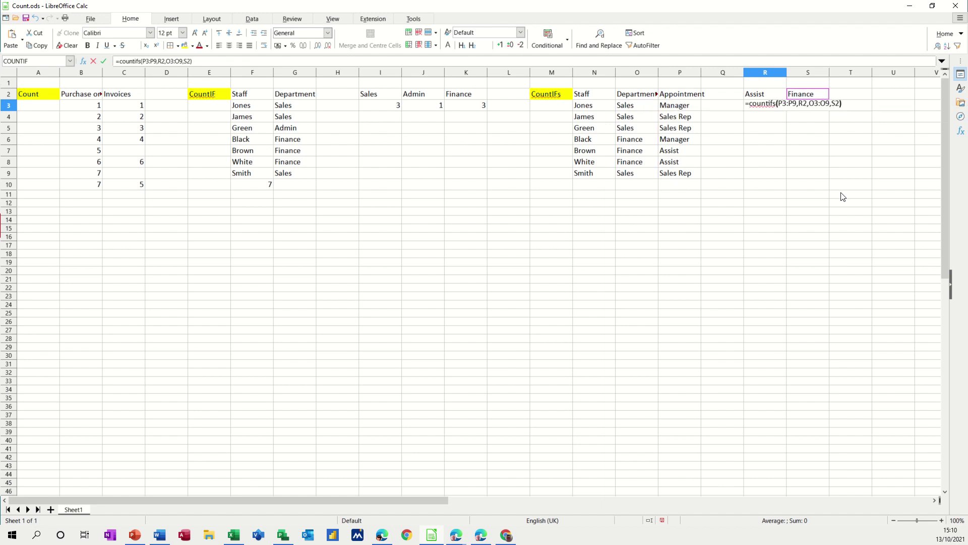
pyautogui.click(104, 61)
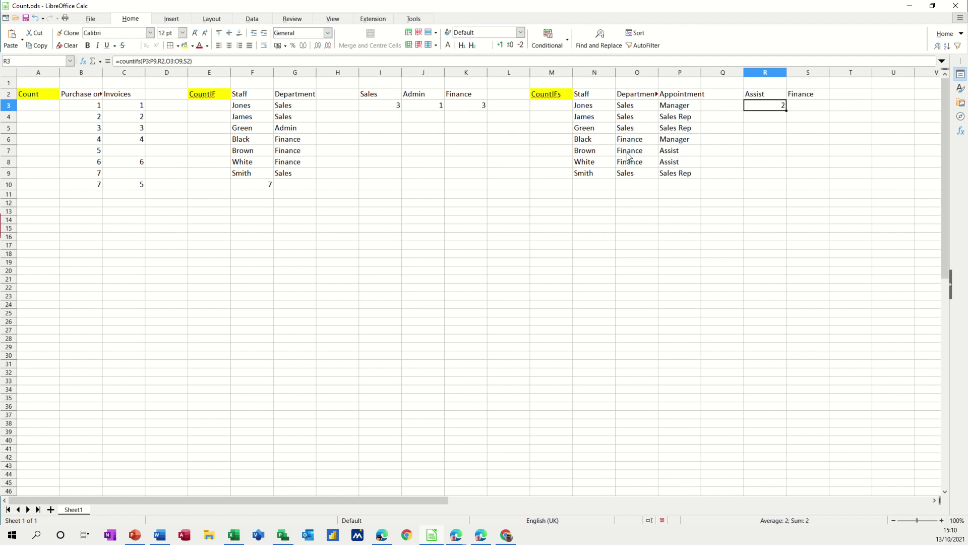
# - Try Manager as the appointment criterion in R2 and Sales as the department criterion in S2
pyautogui.moveTo(631, 150); pyautogui.dragTo(664, 162)
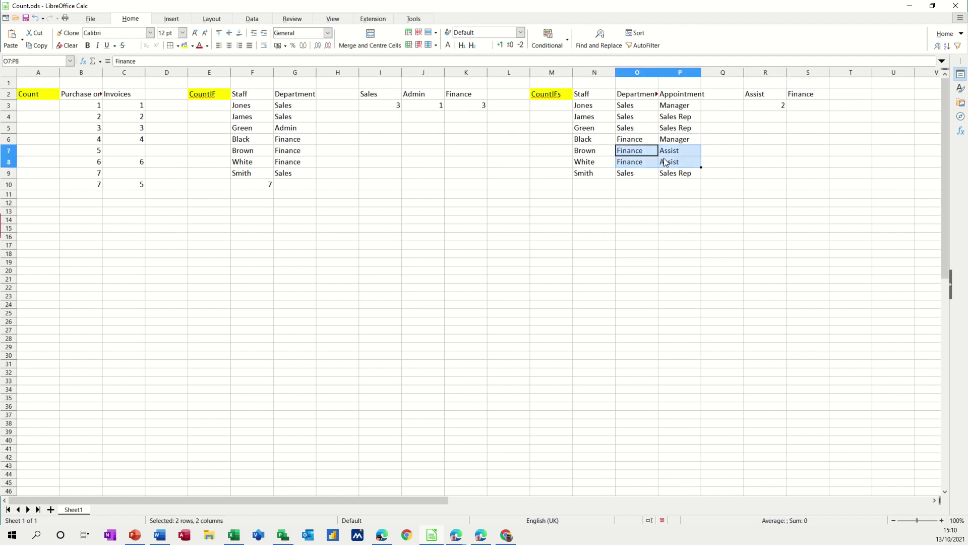
pyautogui.click(762, 98)
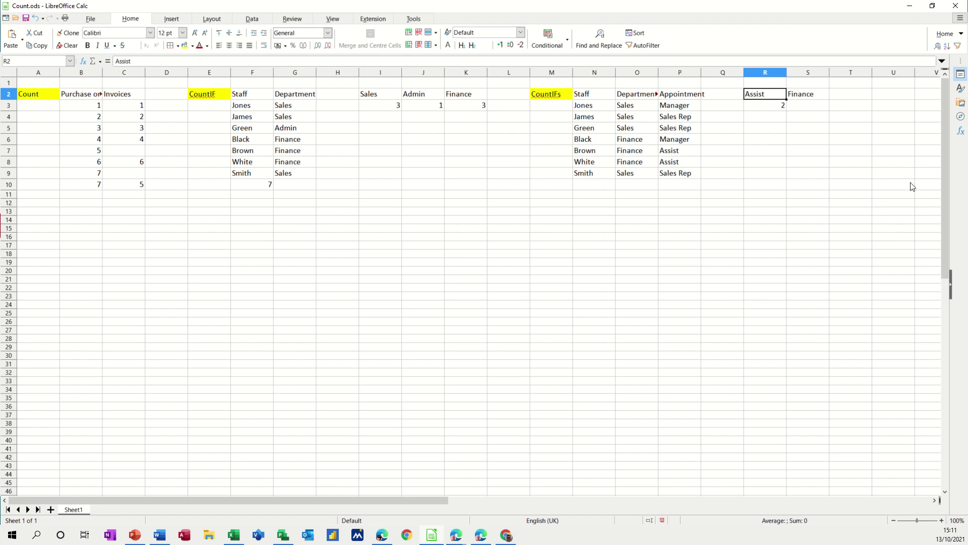
pyautogui.write('Manager')
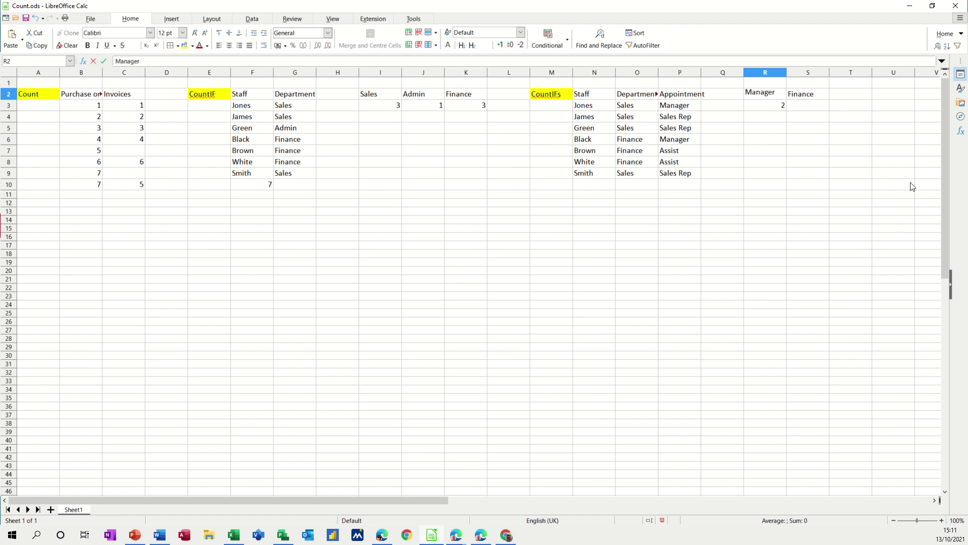
pyautogui.press('Return')
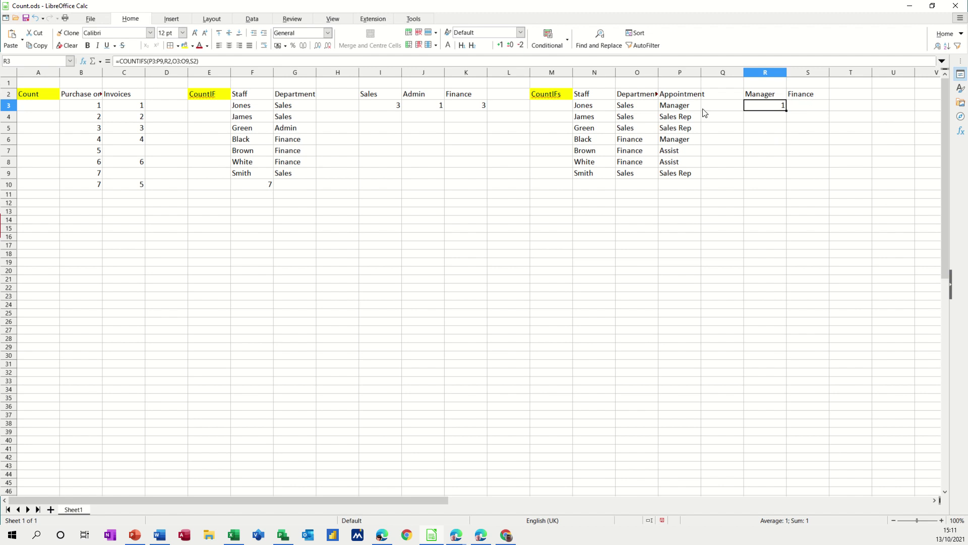
pyautogui.click(810, 100)
pyautogui.write('Sales')
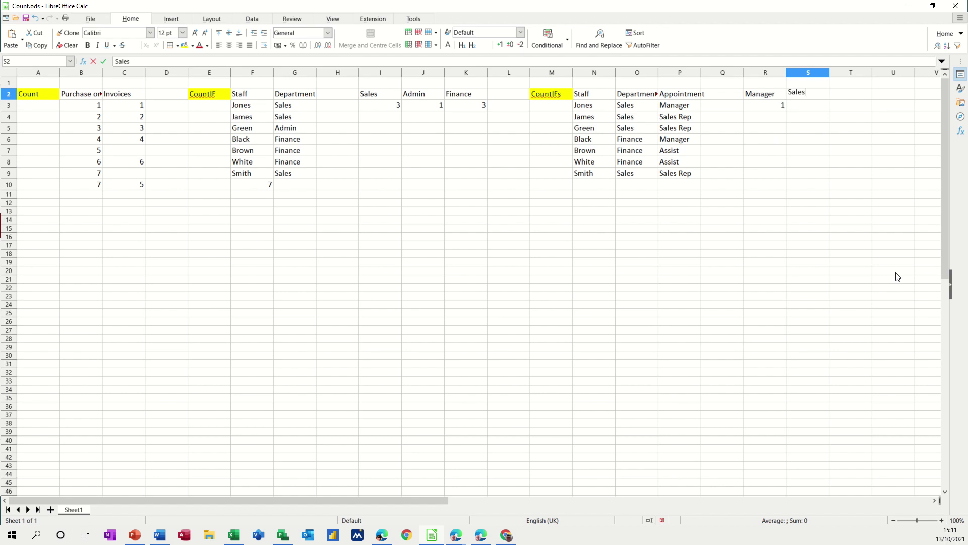
pyautogui.press('Return')
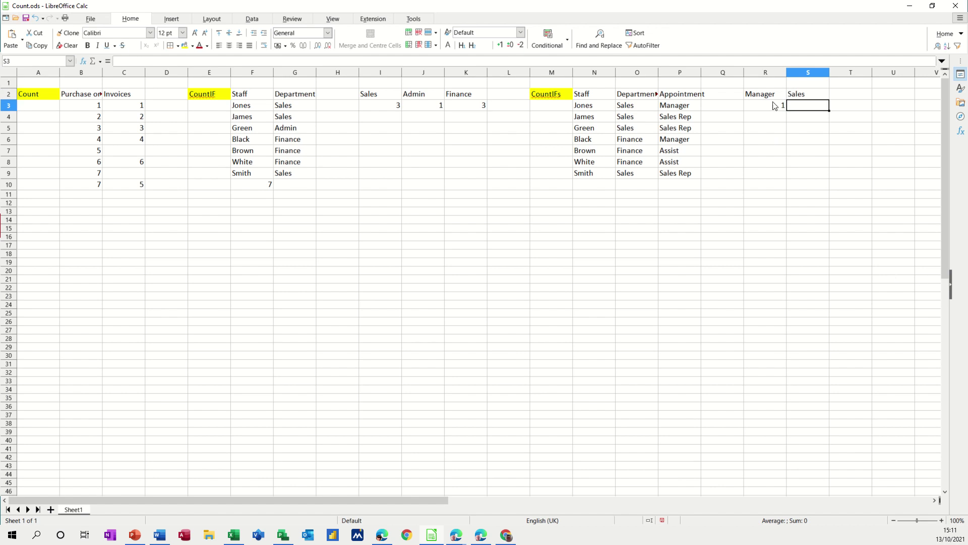
# - Settle the criteria on Sales rep in R2 and Sales in S2, so R3 counts 3
pyautogui.click(807, 96)
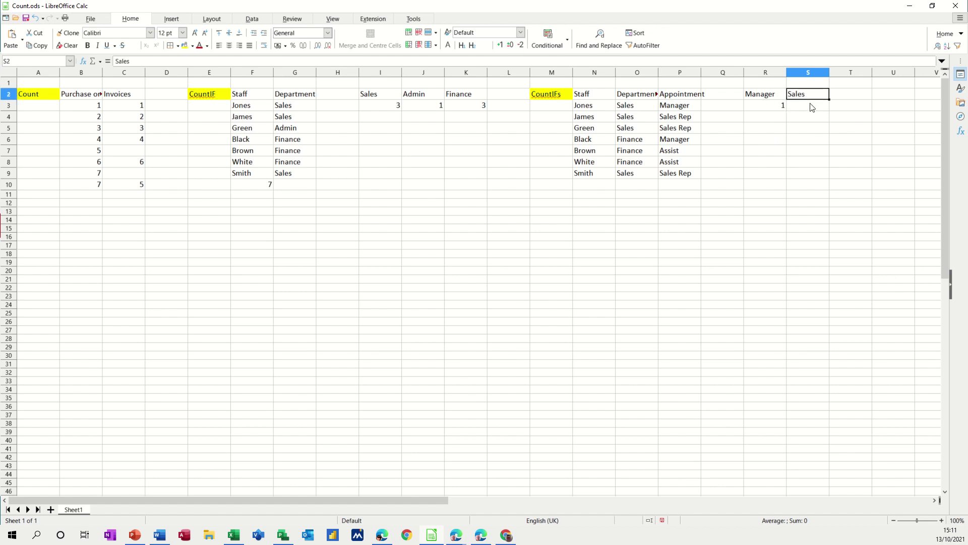
pyautogui.write('Sales Rep')
pyautogui.click(789, 137)
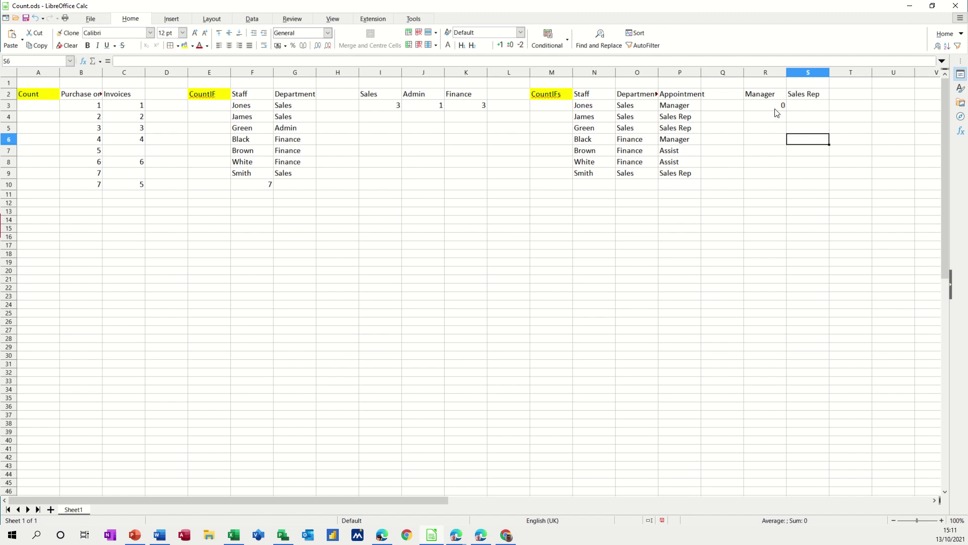
pyautogui.click(760, 99)
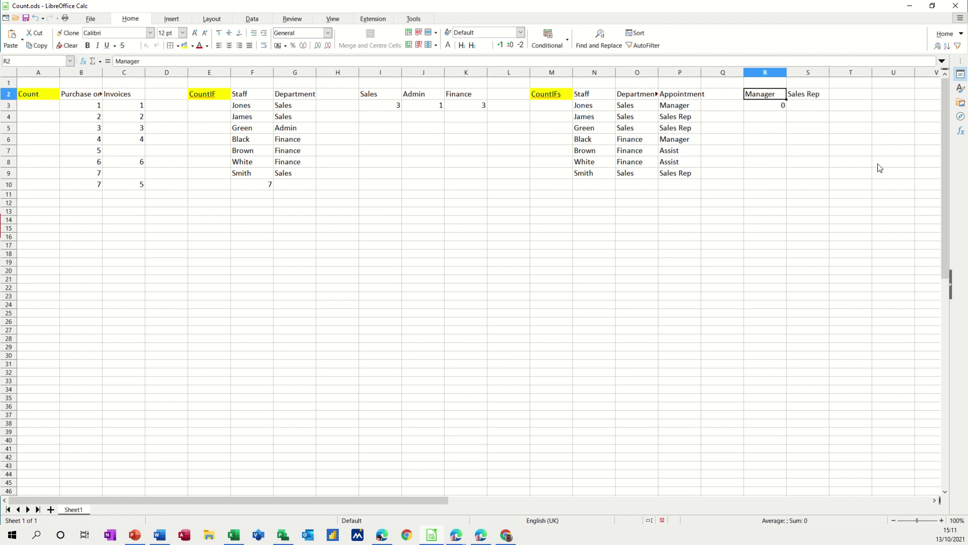
pyautogui.write('Sales r')
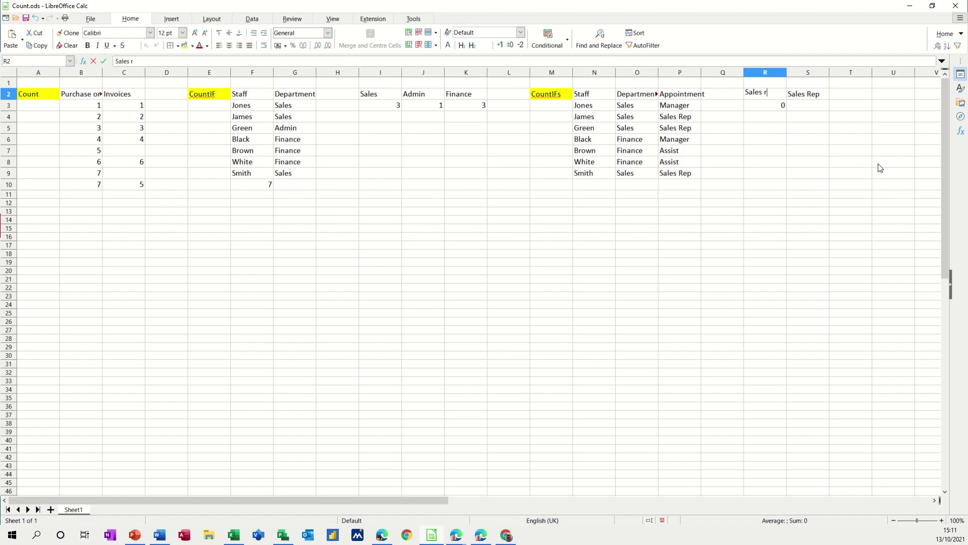
pyautogui.write('ep')
pyautogui.click(796, 96)
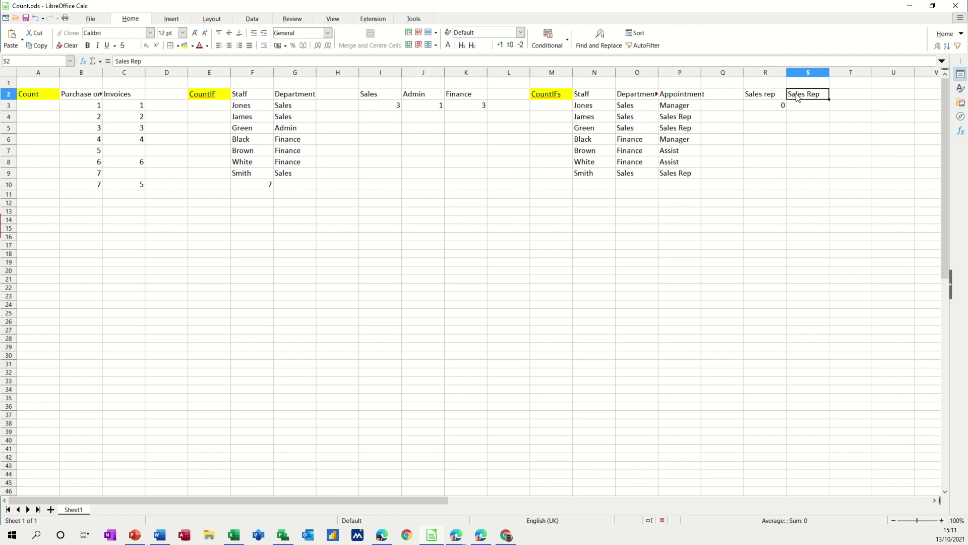
pyautogui.write('Sales')
pyautogui.press('Return')
pyautogui.click(764, 109)
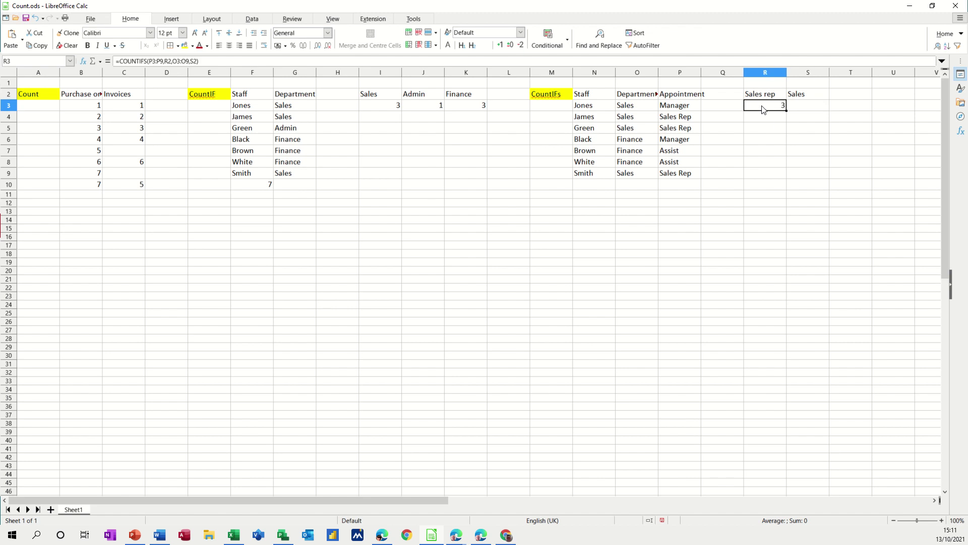